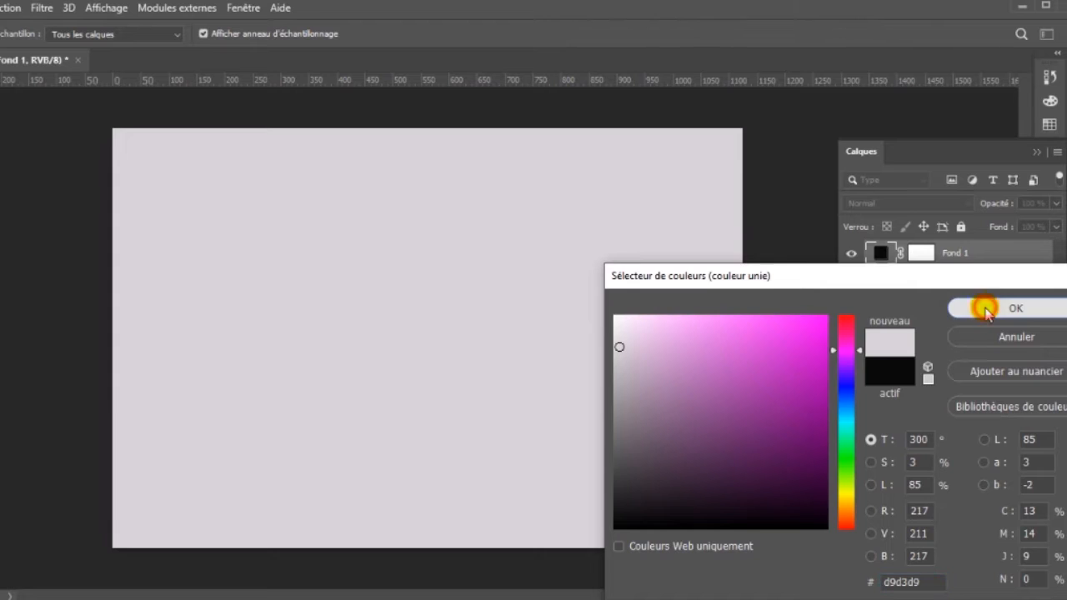
# Move the Fond 1 fill layer beneath Calque 0 and add a new empty layer above Calque 0.
pyautogui.moveTo(976, 253); pyautogui.dragTo(979, 295)
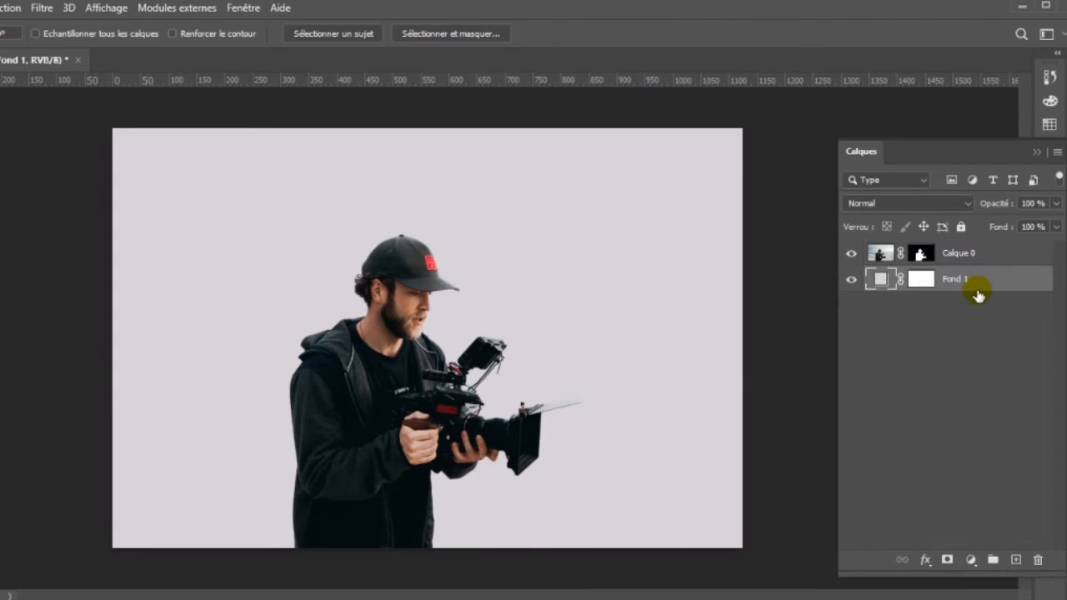
pyautogui.click(1003, 252)
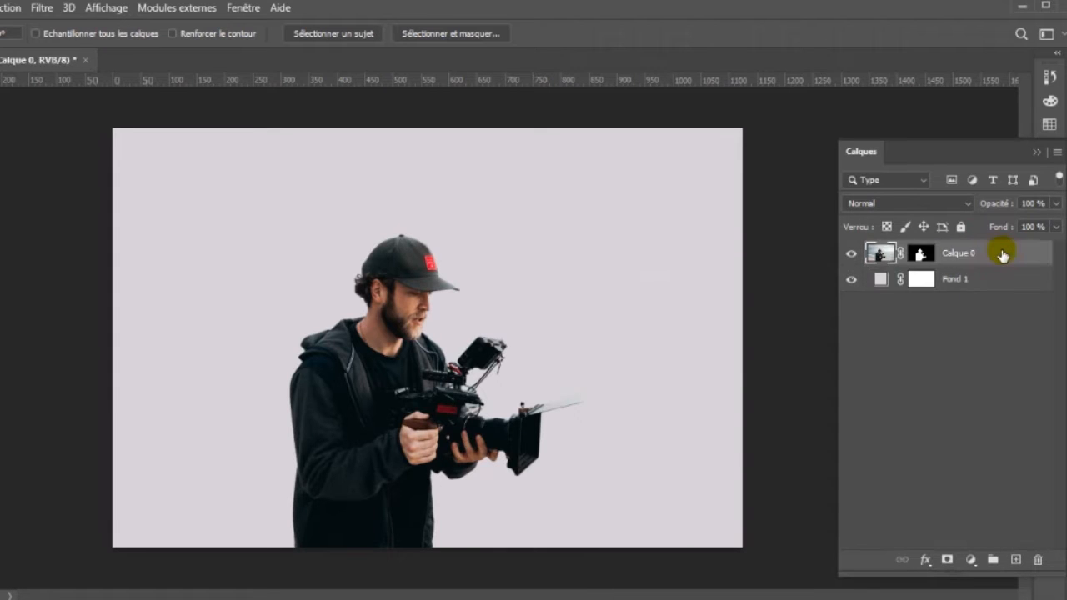
pyautogui.click(1017, 560)
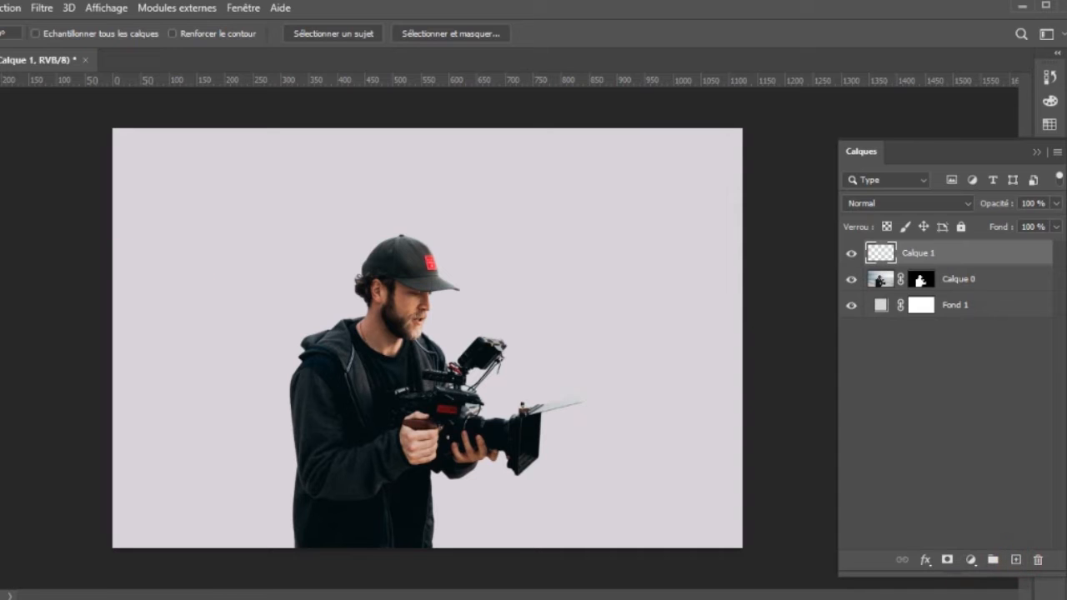
# Place pexels-photo-4265212.jpeg as an embedded image above Calque 0 at its default size.
pyautogui.click(45, 8)
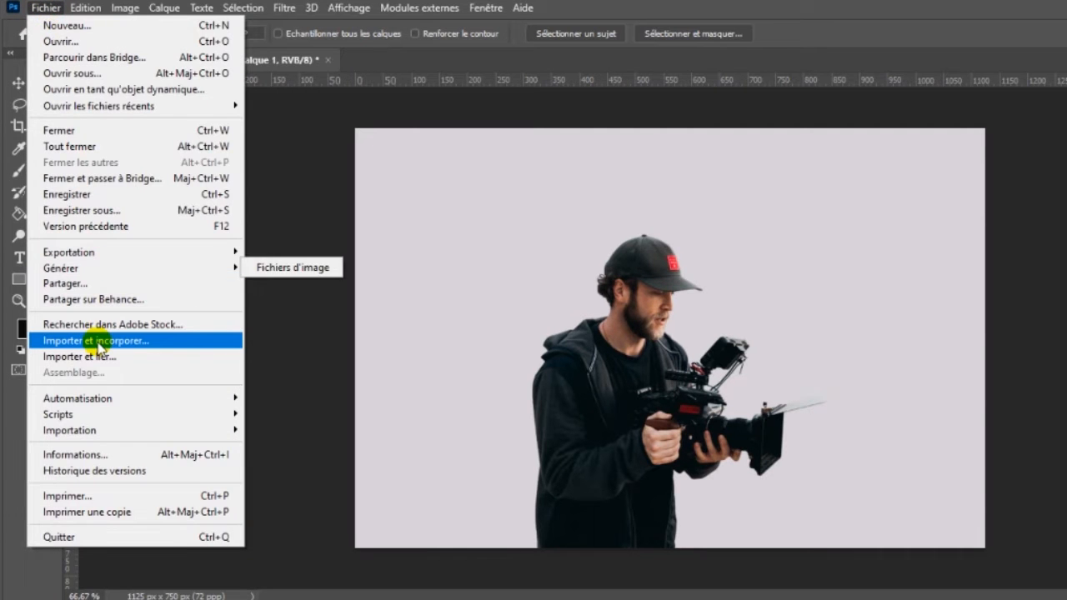
pyautogui.click(97, 341)
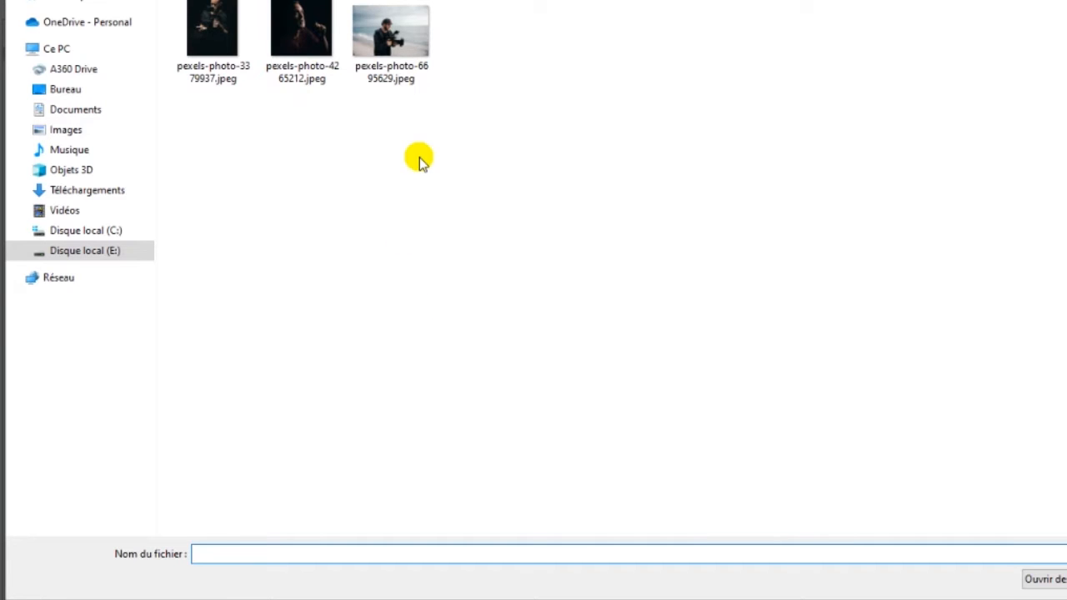
pyautogui.doubleClick(300, 51)
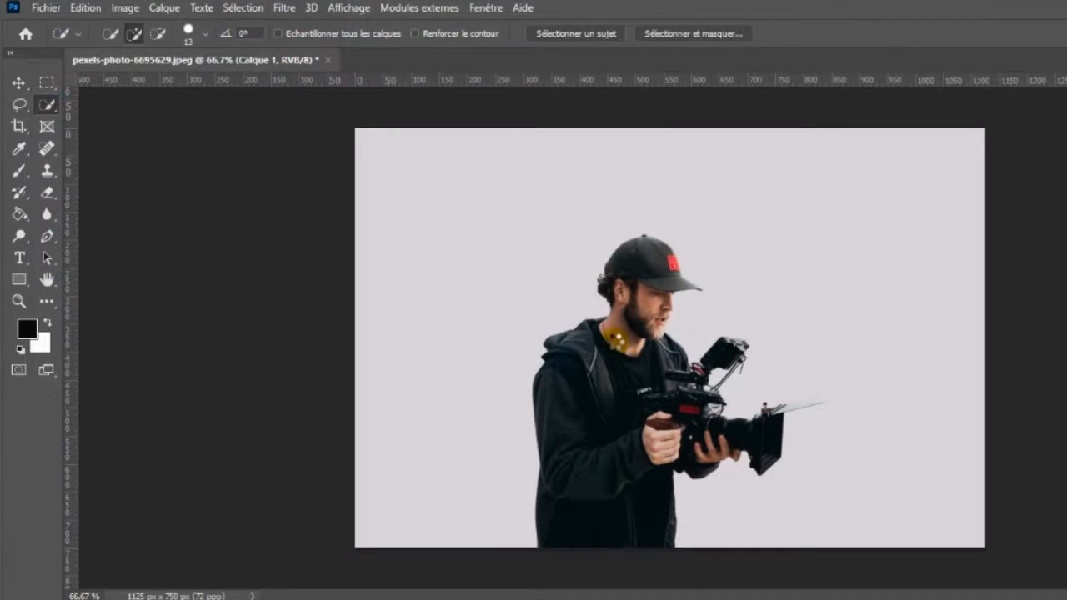
pyautogui.click(949, 33)
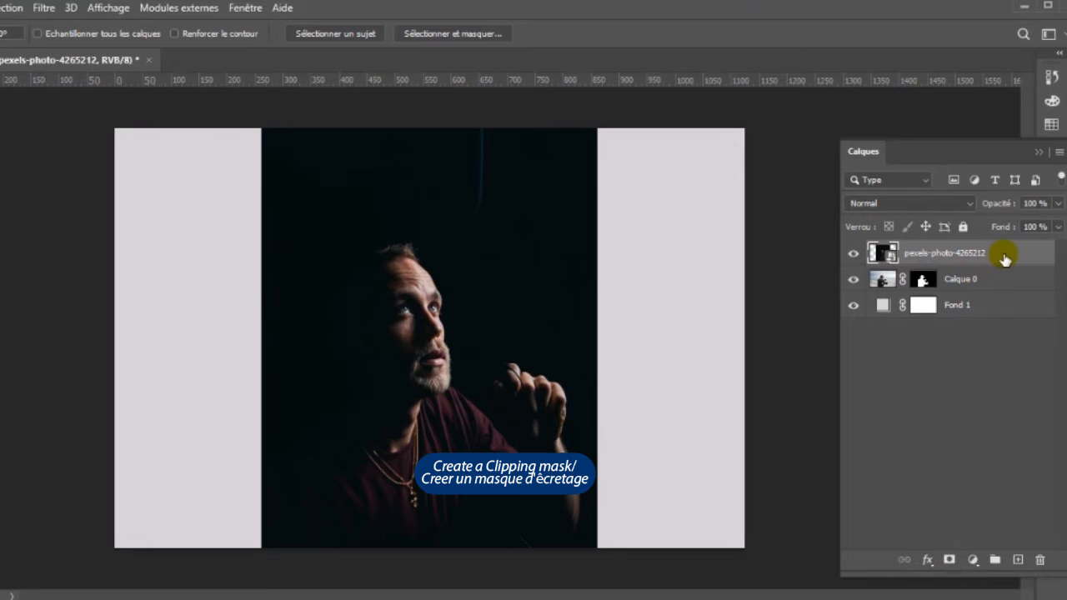
# Clip the pexels-photo-4265212 layer to Calque 0 and shift its portrait down onto the figure's lower torso.
pyautogui.rightClick(1005, 259)
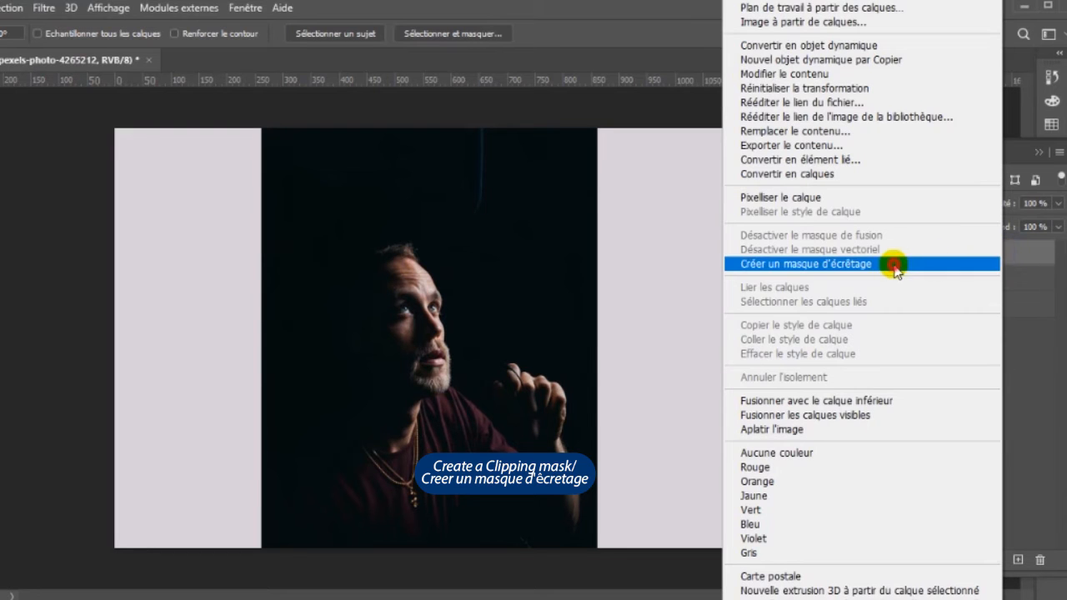
pyautogui.click(838, 265)
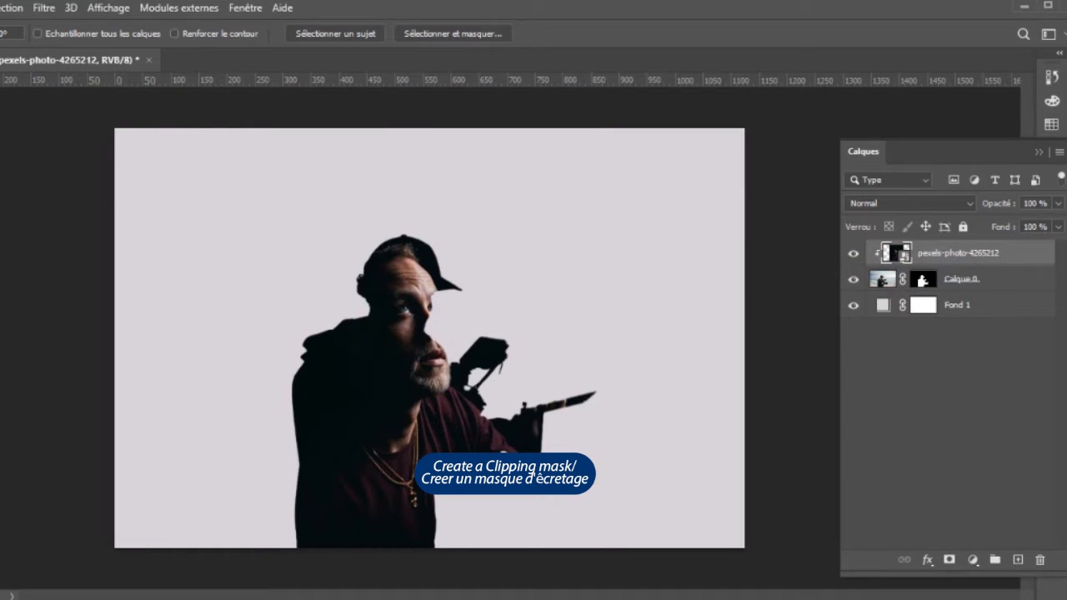
pyautogui.press('v')
pyautogui.moveTo(424, 372); pyautogui.dragTo(379, 482)
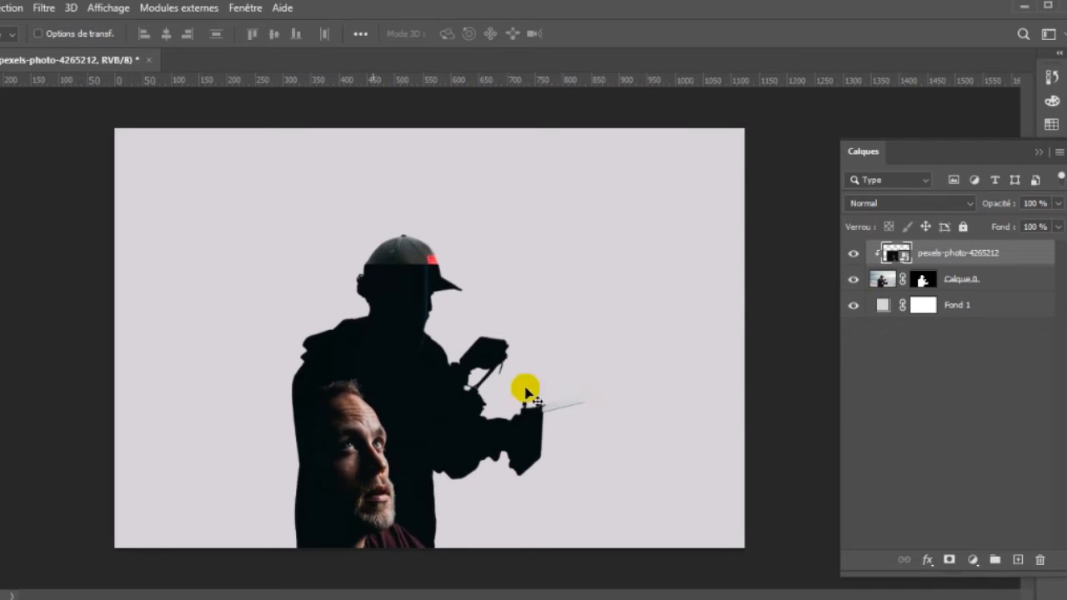
# Add a new layer on top and place pexels-photo-3379937.jpeg there as an embedded image.
pyautogui.click(1019, 560)
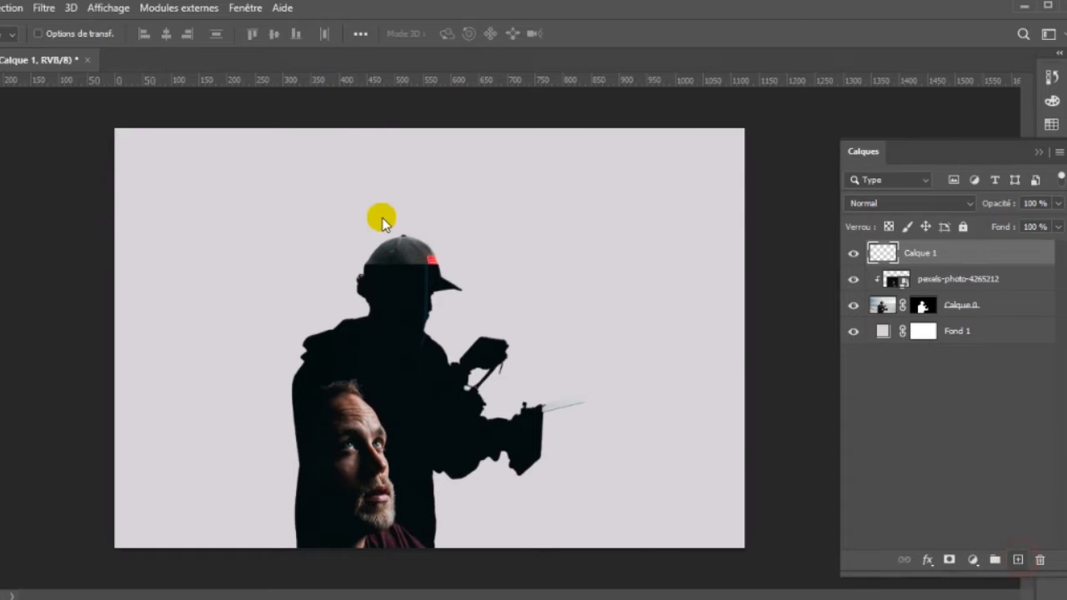
pyautogui.click(40, 9)
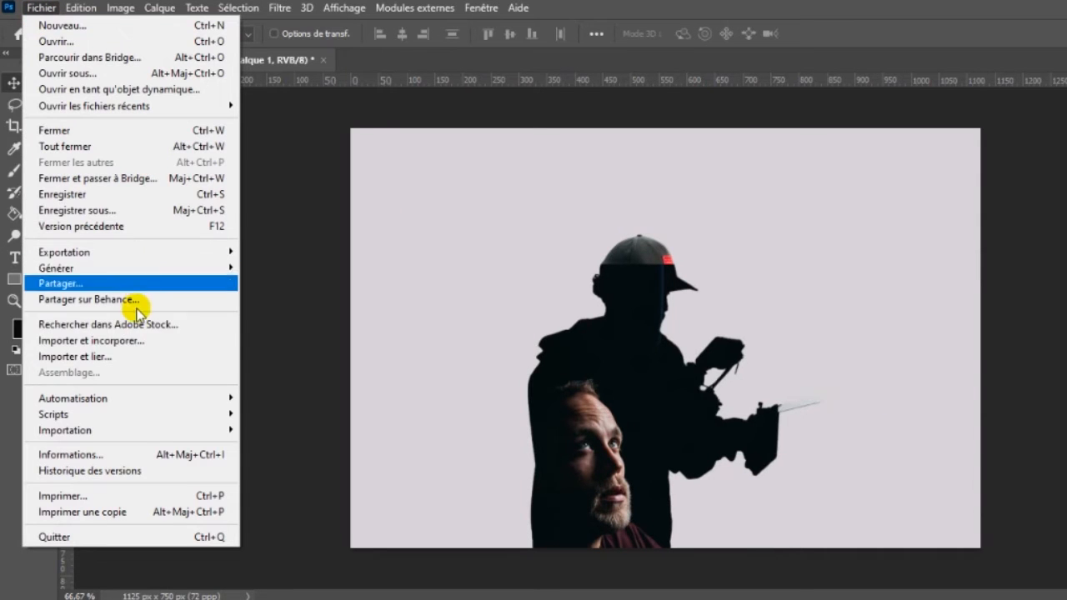
pyautogui.click(125, 342)
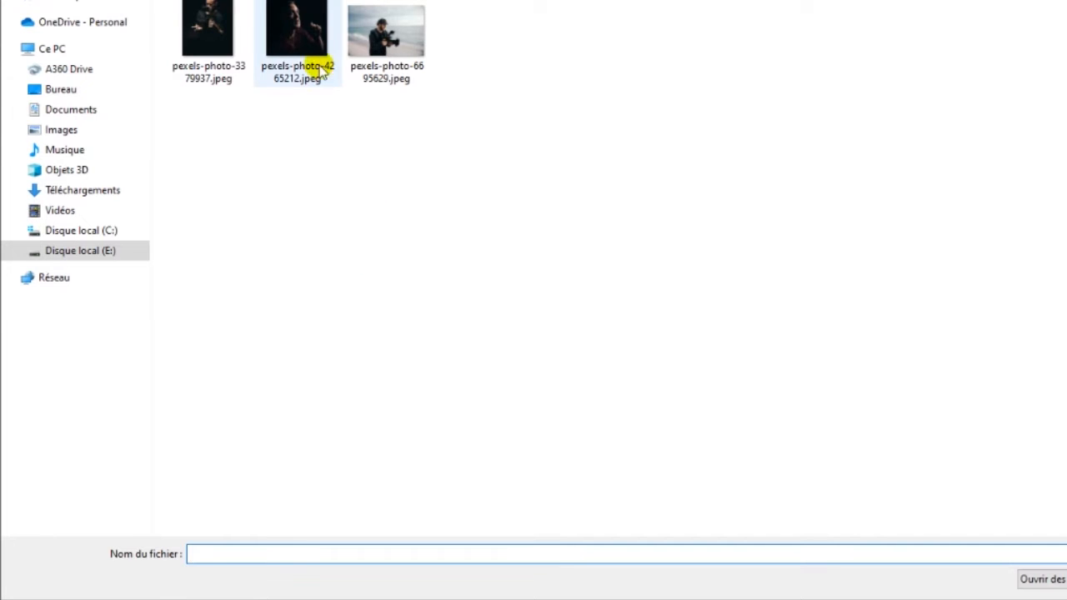
pyautogui.doubleClick(213, 50)
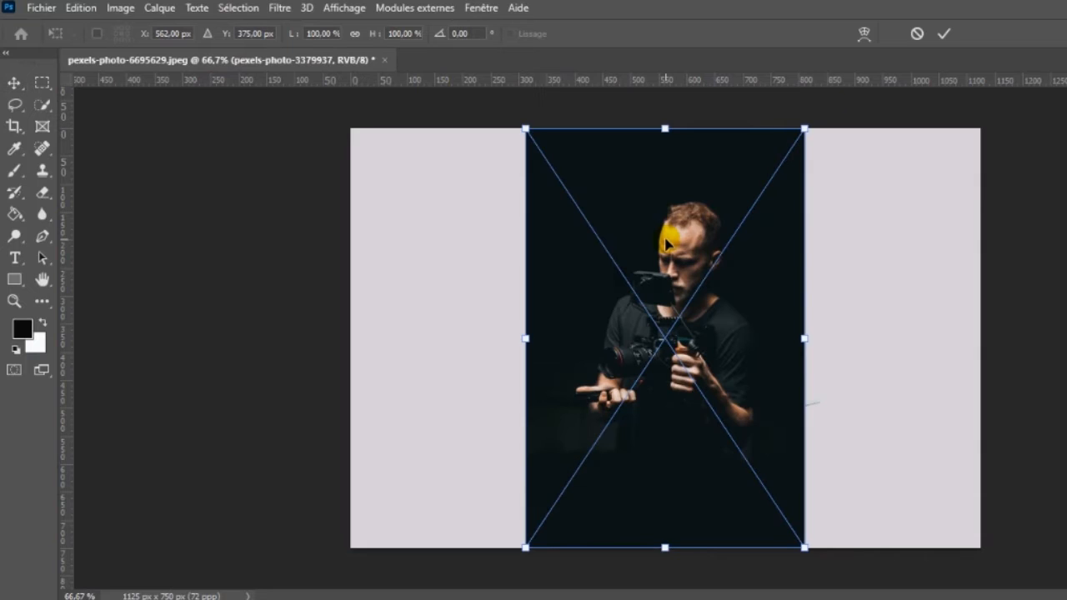
pyautogui.click(944, 34)
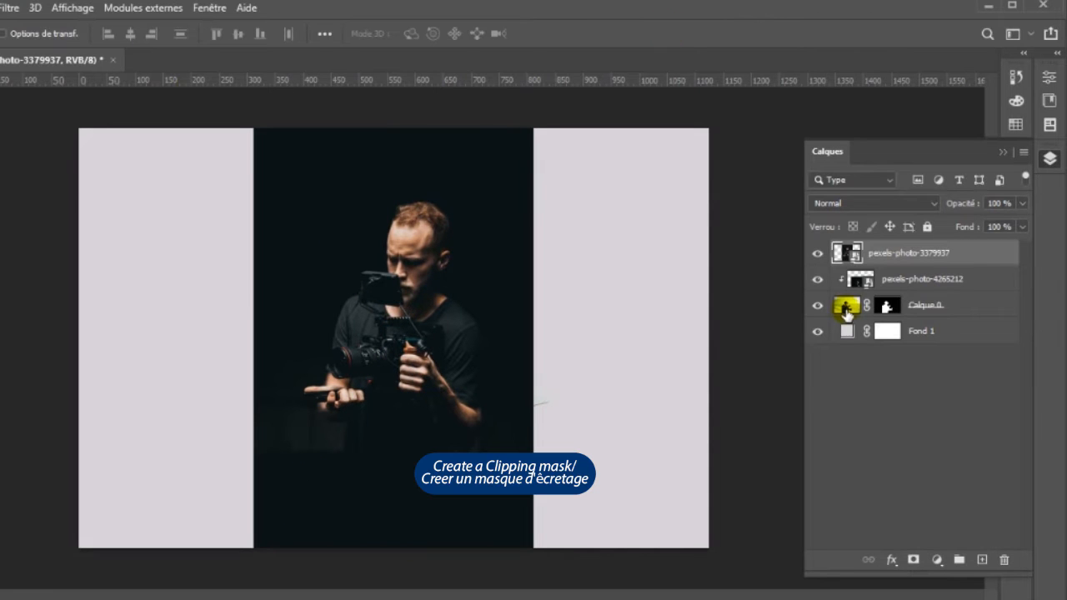
# Clip the pexels-photo-3379937 layer to Calque 0 and shift it left so its face fills the figure's head.
pyautogui.rightClick(969, 257)
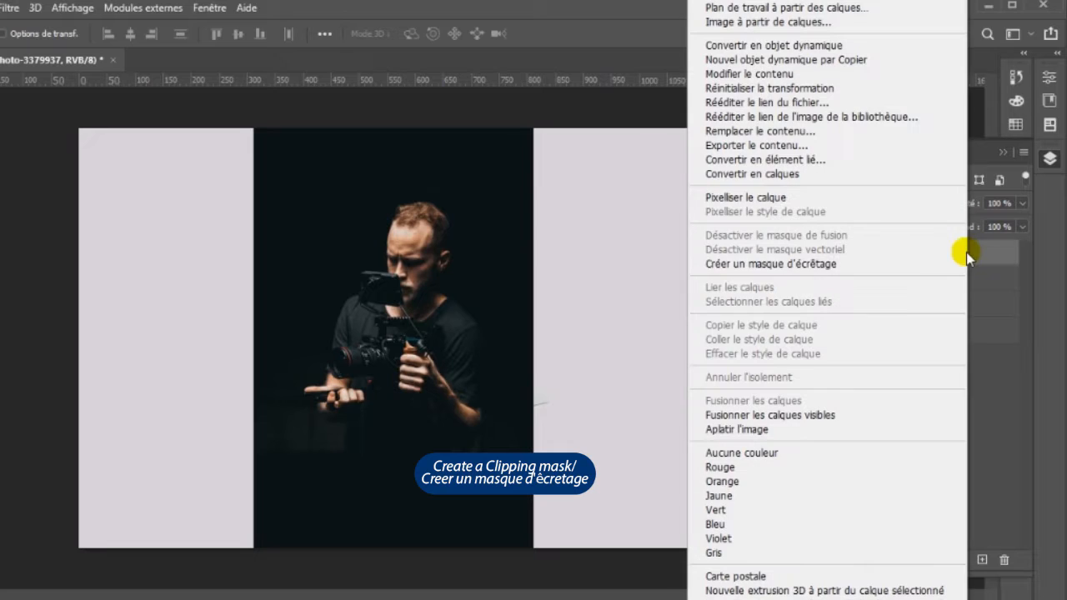
pyautogui.click(863, 265)
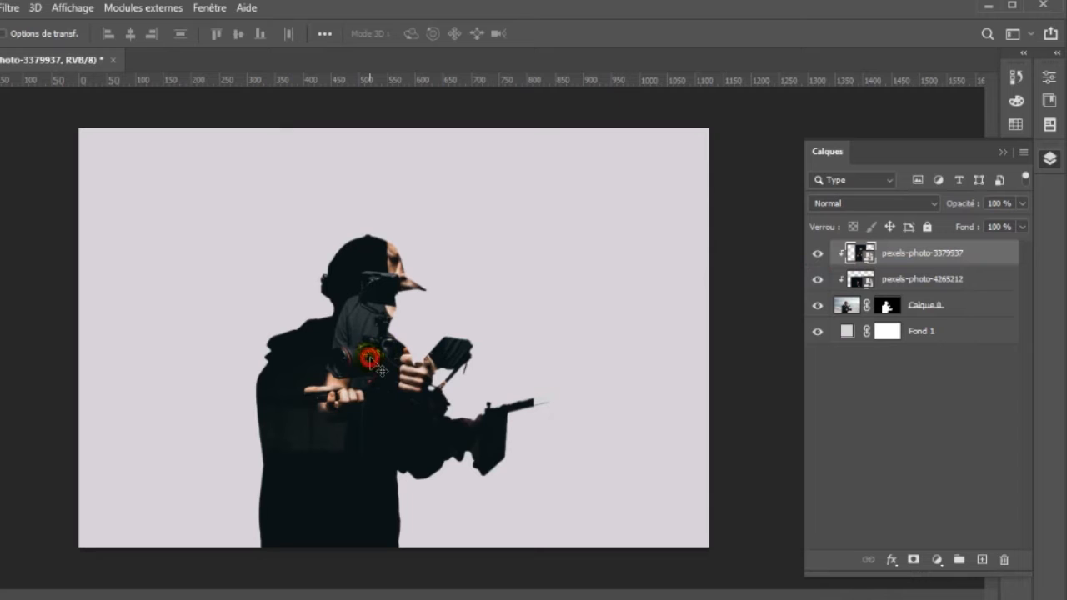
pyautogui.moveTo(373, 363); pyautogui.dragTo(313, 354)
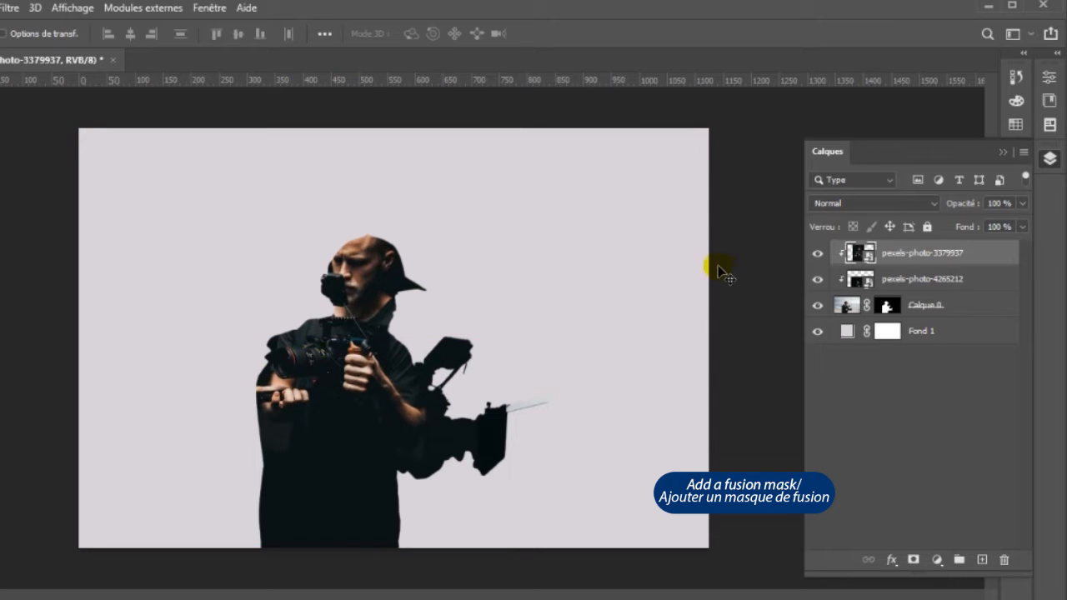
# Add a white layer mask to both the pexels-photo-3379937 and pexels-photo-4265212 layers.
pyautogui.click(914, 560)
pyautogui.click(978, 284)
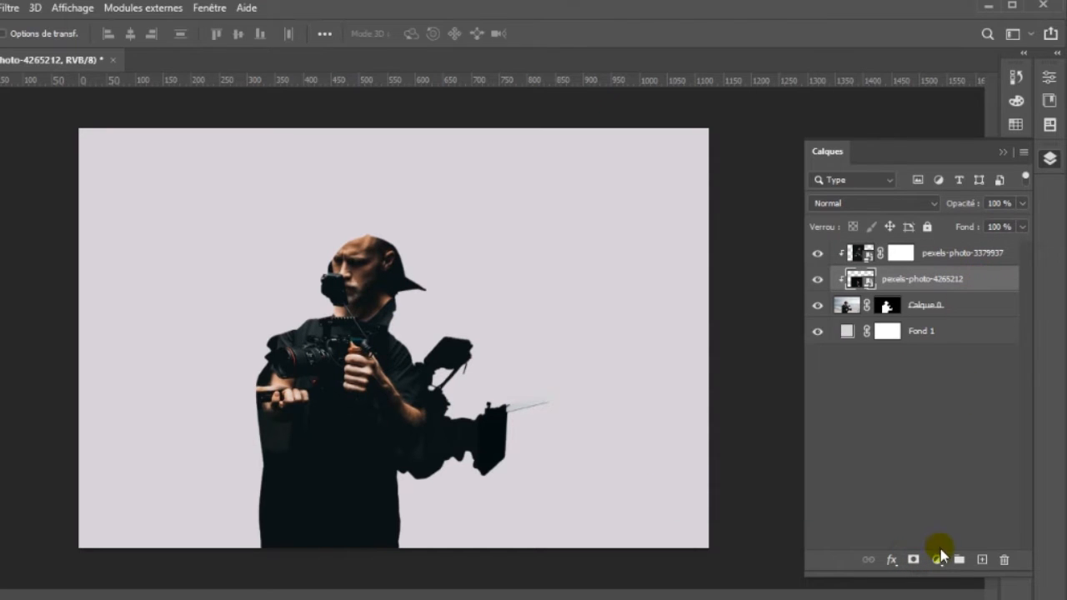
pyautogui.click(913, 560)
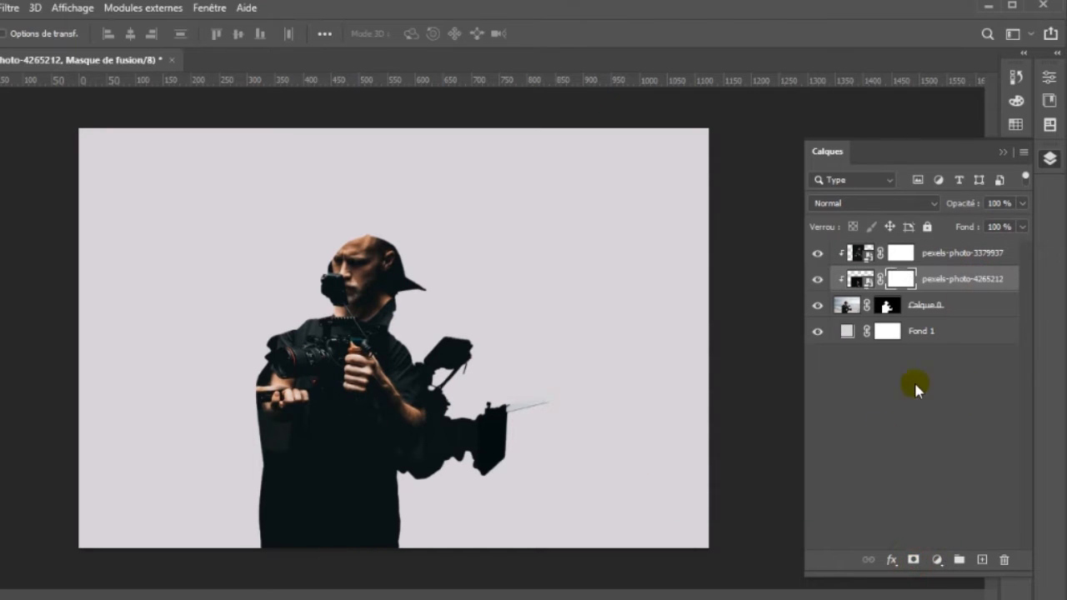
# Scale Calque 0 and both clipped photo layers together to about 115% and shift them slightly up and right.
pyautogui.click(962, 315)
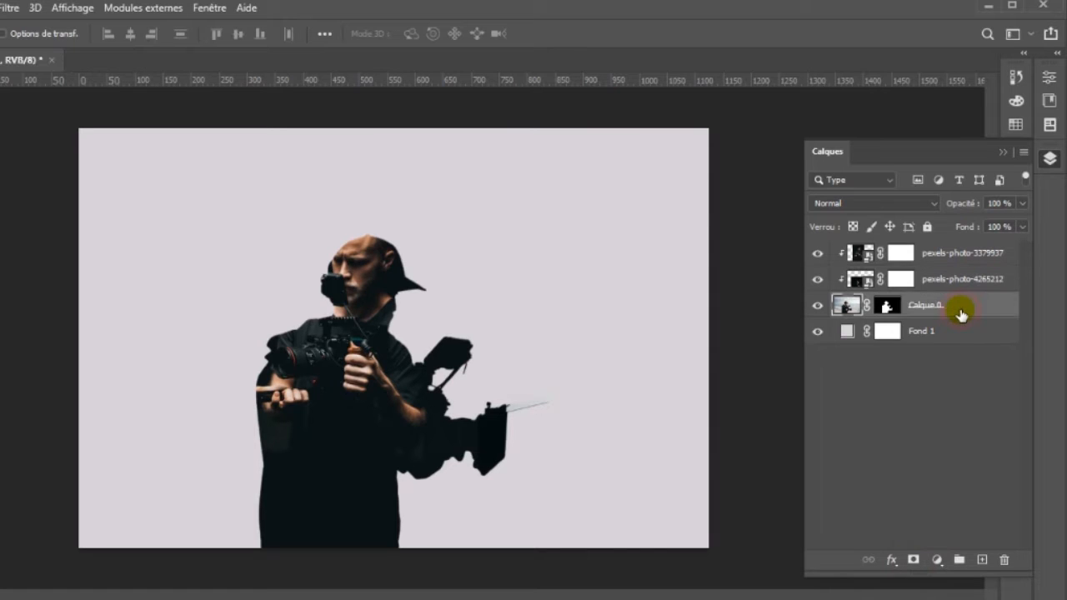
pyautogui.keyDown('shift'); pyautogui.click(953, 260); pyautogui.keyUp('shift')
pyautogui.hotkey('ctrl', 't')
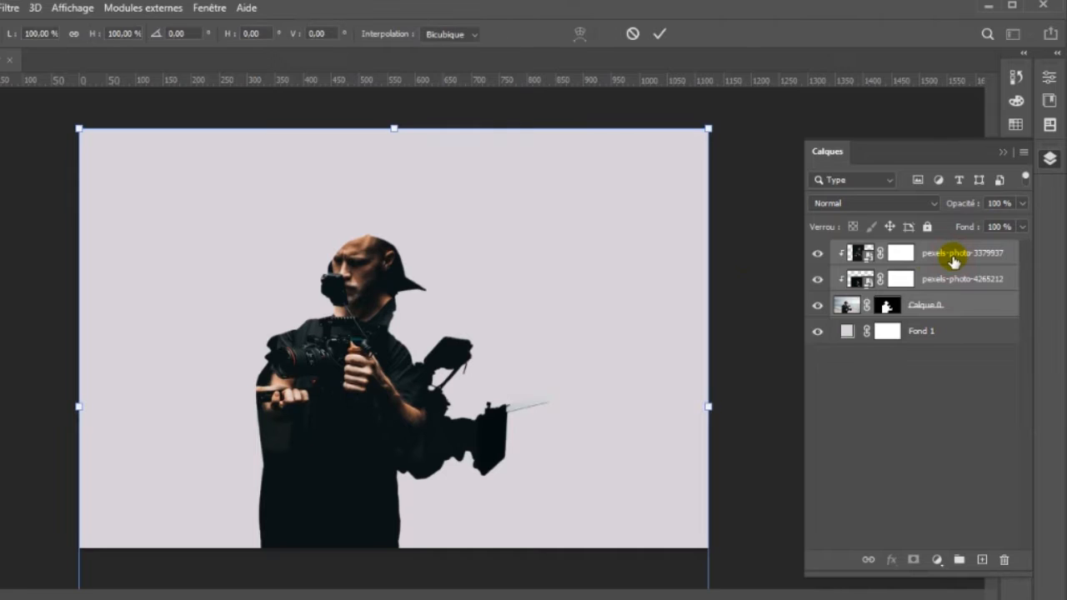
pyautogui.moveTo(708, 130); pyautogui.dragTo(753, 86)
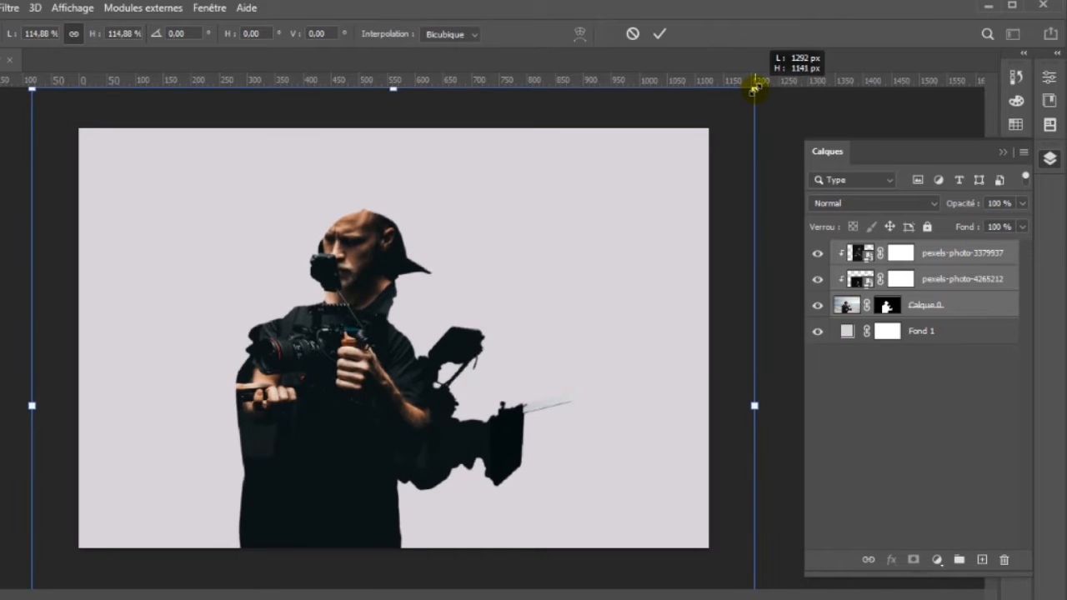
pyautogui.moveTo(382, 455); pyautogui.dragTo(401, 444)
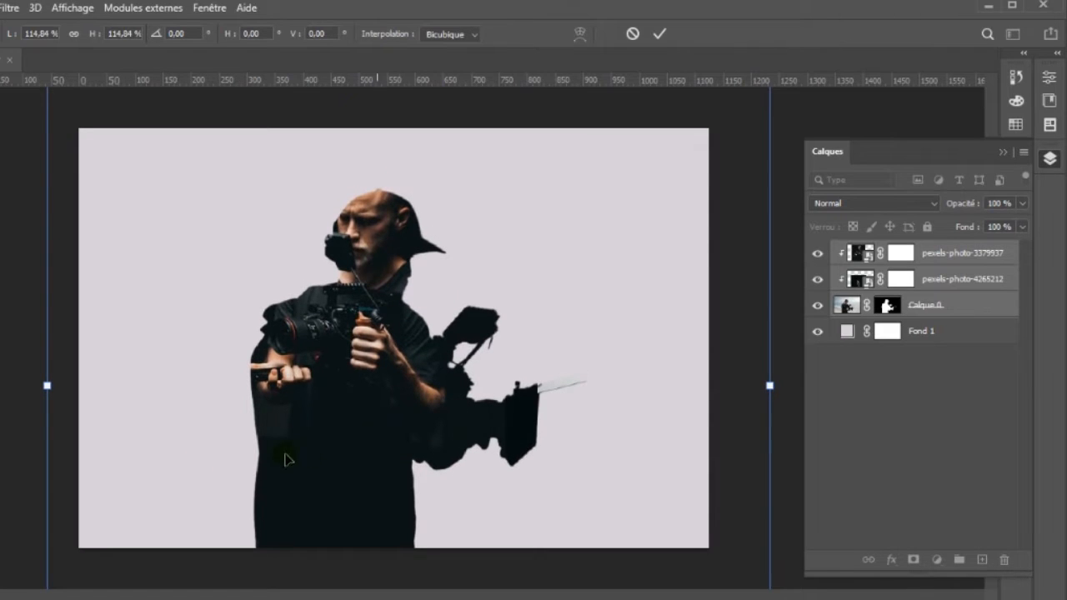
pyautogui.moveTo(331, 408); pyautogui.dragTo(351, 410)
pyautogui.press('Return')
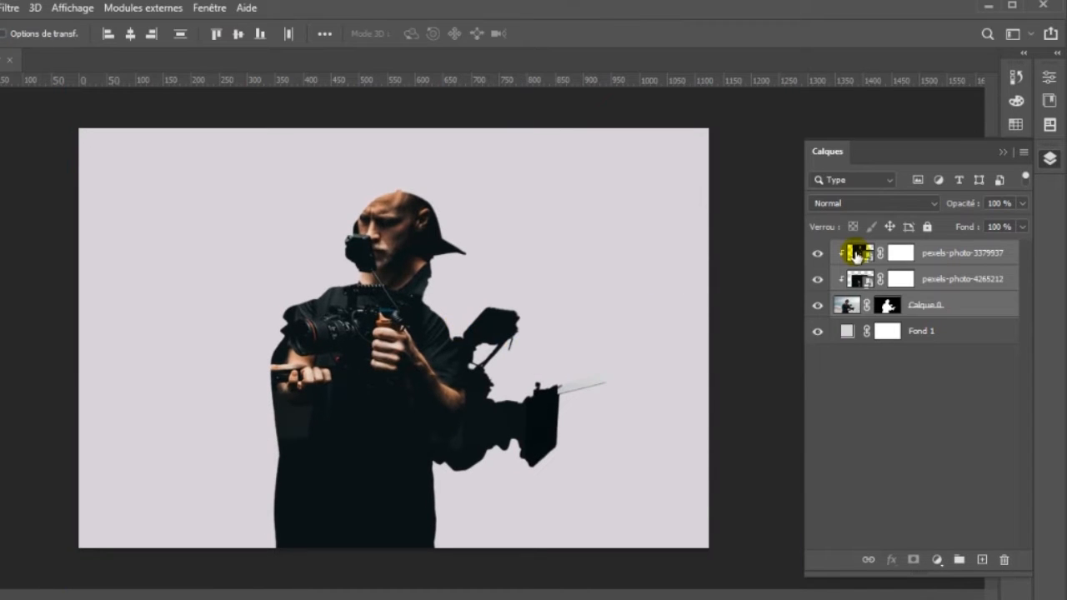
# Hide the pexels-photo-4265212 layer and brush black on the pexels-photo-3379937 mask over the original man's face, camera and hands.
pyautogui.click(817, 284)
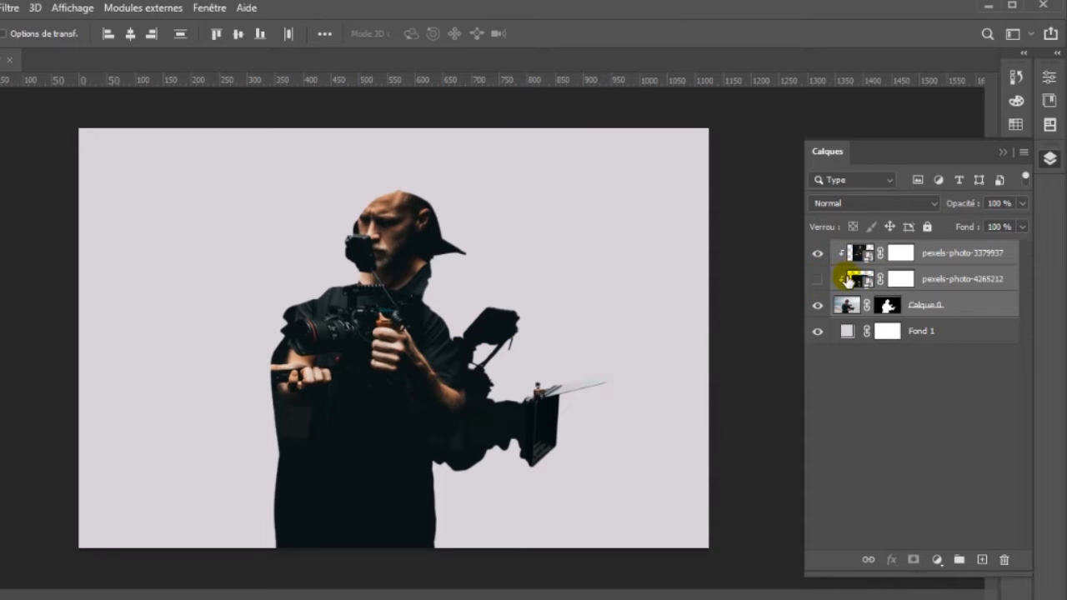
pyautogui.click(900, 253)
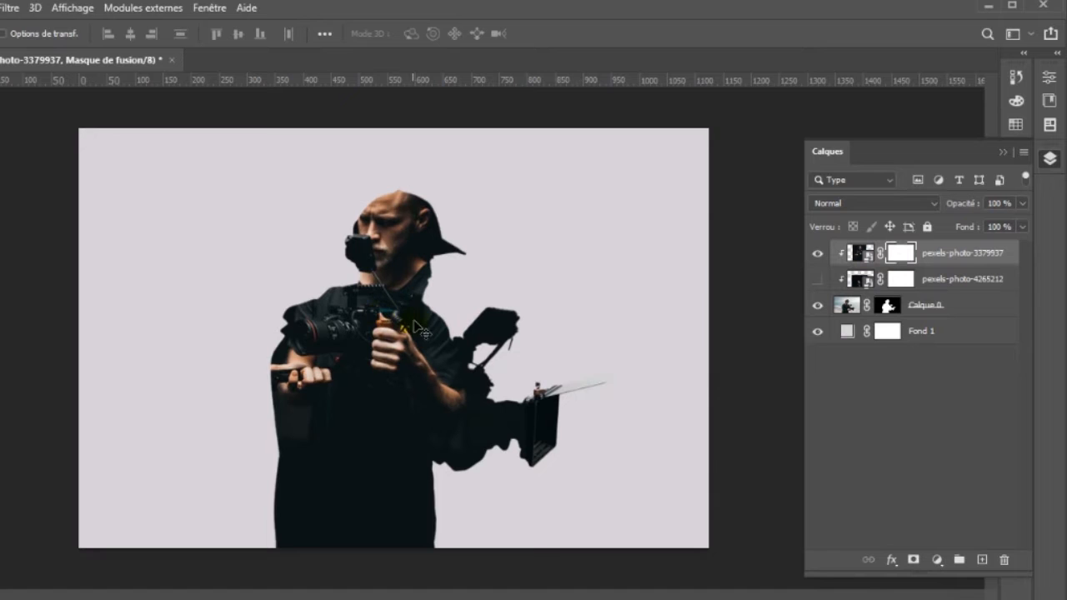
pyautogui.press('b')
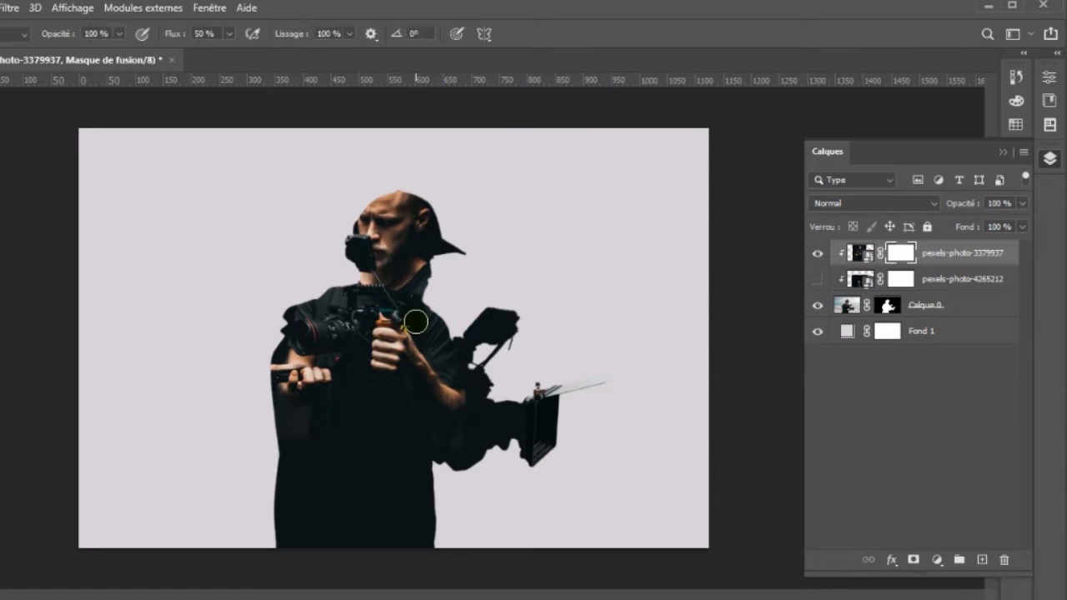
pyautogui.press('b')
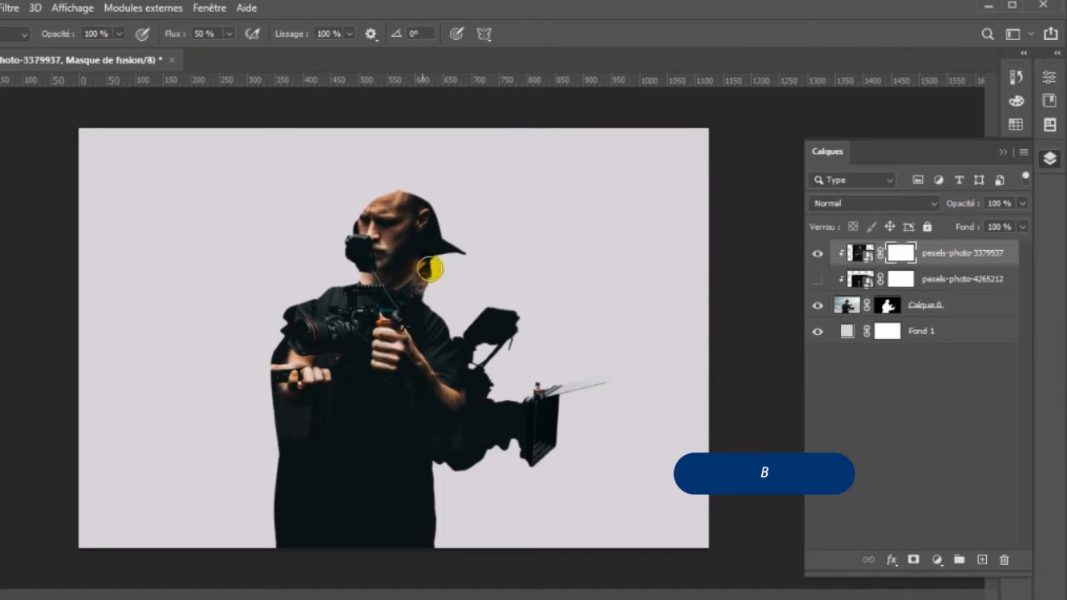
pyautogui.moveTo(435, 268); pyautogui.dragTo(413, 282)
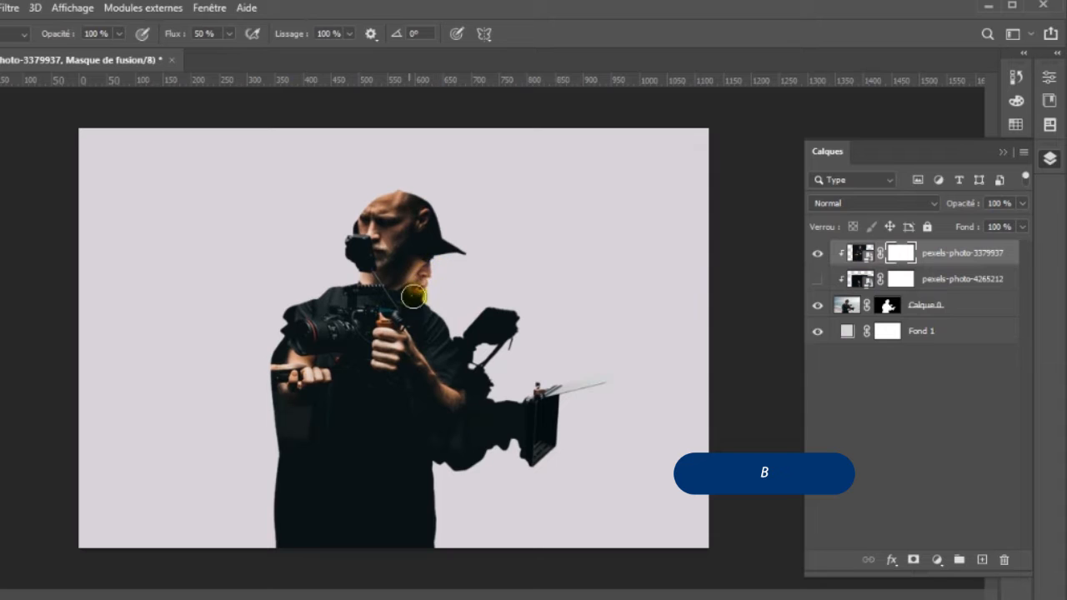
pyautogui.moveTo(402, 274); pyautogui.dragTo(392, 278)
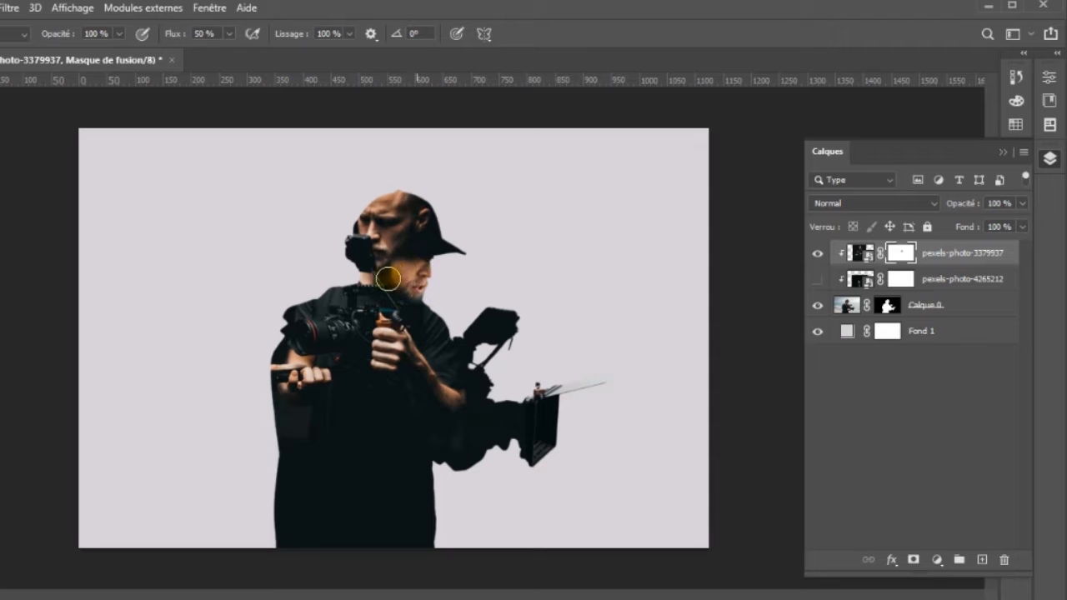
pyautogui.moveTo(417, 306); pyautogui.dragTo(430, 271)
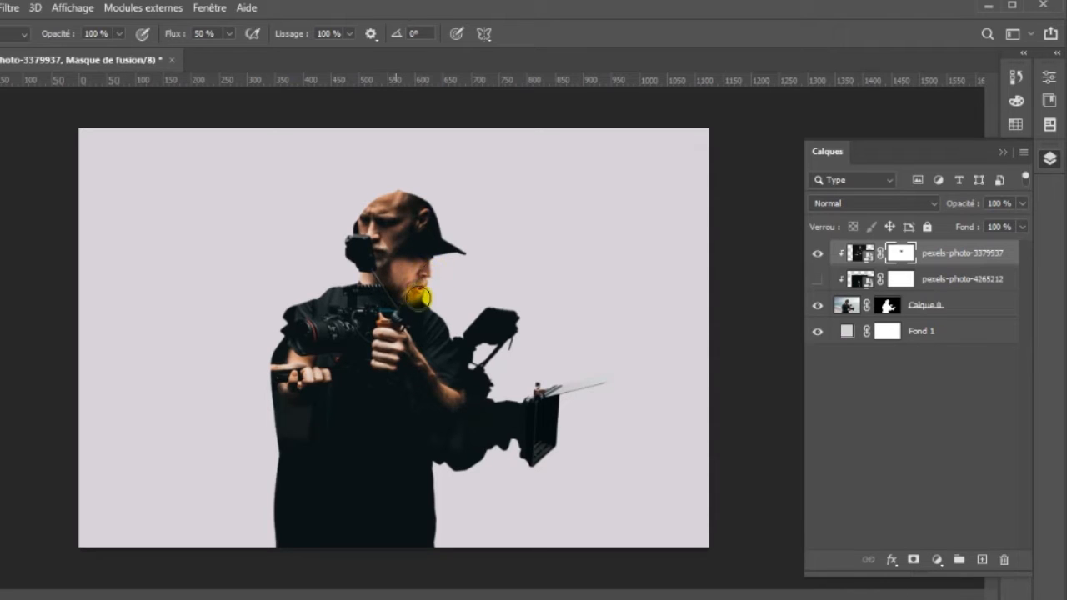
pyautogui.moveTo(404, 287)
pyautogui.mouseDown()
pyautogui.moveTo(404, 250)
pyautogui.moveTo(408, 295)
pyautogui.moveTo(432, 274)
pyautogui.moveTo(423, 259)
pyautogui.moveTo(461, 254)
pyautogui.moveTo(468, 267)
pyautogui.moveTo(421, 290)
pyautogui.moveTo(418, 308)
pyautogui.moveTo(412, 297)
pyautogui.moveTo(462, 363)
pyautogui.moveTo(419, 334)
pyautogui.moveTo(407, 308)
pyautogui.moveTo(462, 372)
pyautogui.moveTo(476, 332)
pyautogui.moveTo(462, 351)
pyautogui.moveTo(489, 439)
pyautogui.moveTo(494, 420)
pyautogui.moveTo(447, 440)
pyautogui.moveTo(473, 446)
pyautogui.moveTo(513, 432)
pyautogui.moveTo(451, 346)
pyautogui.mouseUp()
pyautogui.moveTo(470, 440)
pyautogui.mouseDown()
pyautogui.moveTo(436, 440)
pyautogui.moveTo(460, 458)
pyautogui.moveTo(475, 442)
pyautogui.moveTo(402, 450)
pyautogui.moveTo(392, 431)
pyautogui.moveTo(409, 408)
pyautogui.moveTo(440, 431)
pyautogui.moveTo(431, 444)
pyautogui.moveTo(414, 425)
pyautogui.moveTo(413, 444)
pyautogui.moveTo(403, 436)
pyautogui.moveTo(444, 425)
pyautogui.moveTo(412, 416)
pyautogui.moveTo(440, 426)
pyautogui.moveTo(421, 383)
pyautogui.moveTo(448, 389)
pyautogui.moveTo(453, 407)
pyautogui.moveTo(408, 419)
pyautogui.moveTo(475, 429)
pyautogui.moveTo(406, 405)
pyautogui.mouseUp()
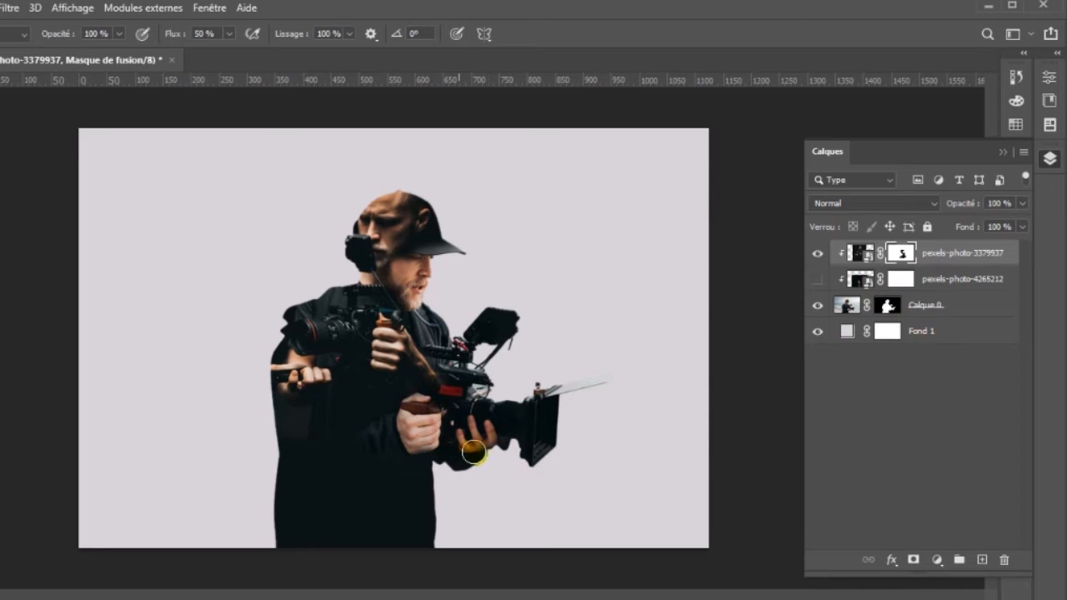
# Show the pexels-photo-4265212 layer and dab black on its mask just below the bald man's raised hand.
pyautogui.click(818, 280)
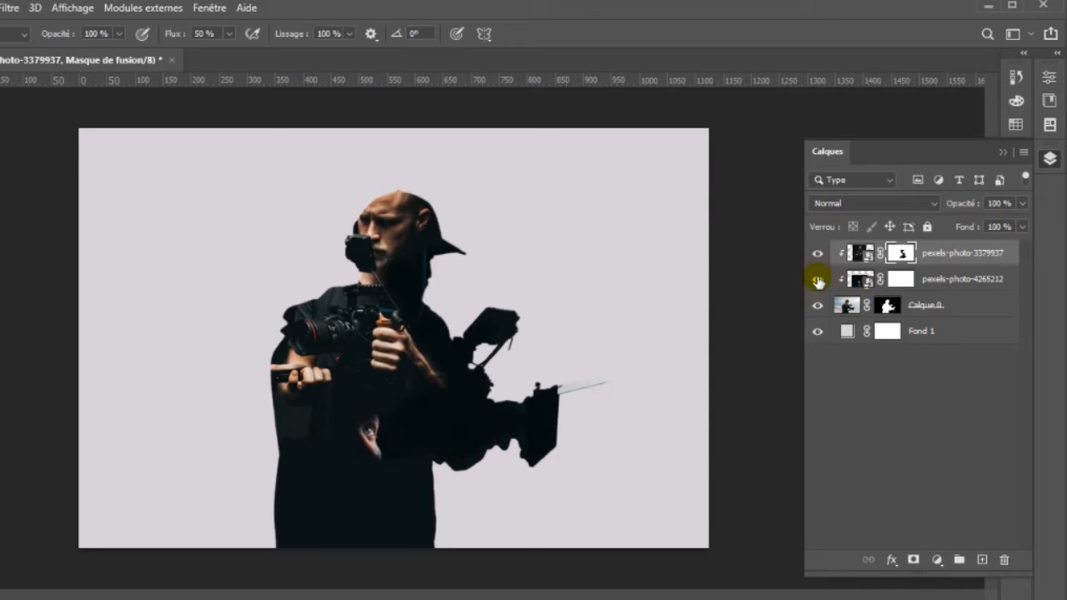
pyautogui.click(900, 281)
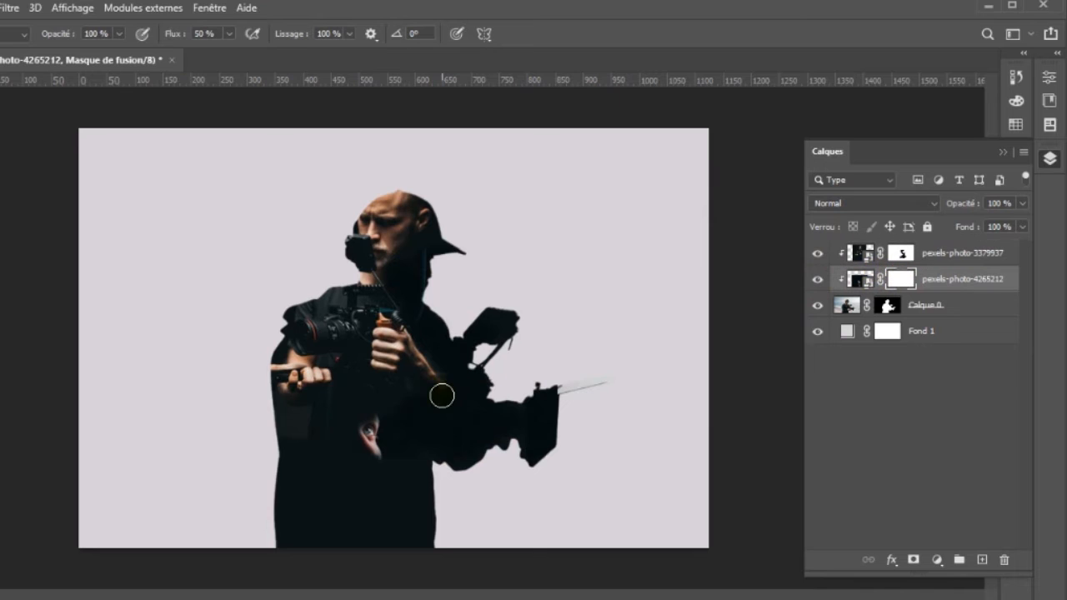
pyautogui.click(386, 399)
pyautogui.click(358, 392)
pyautogui.click(817, 255)
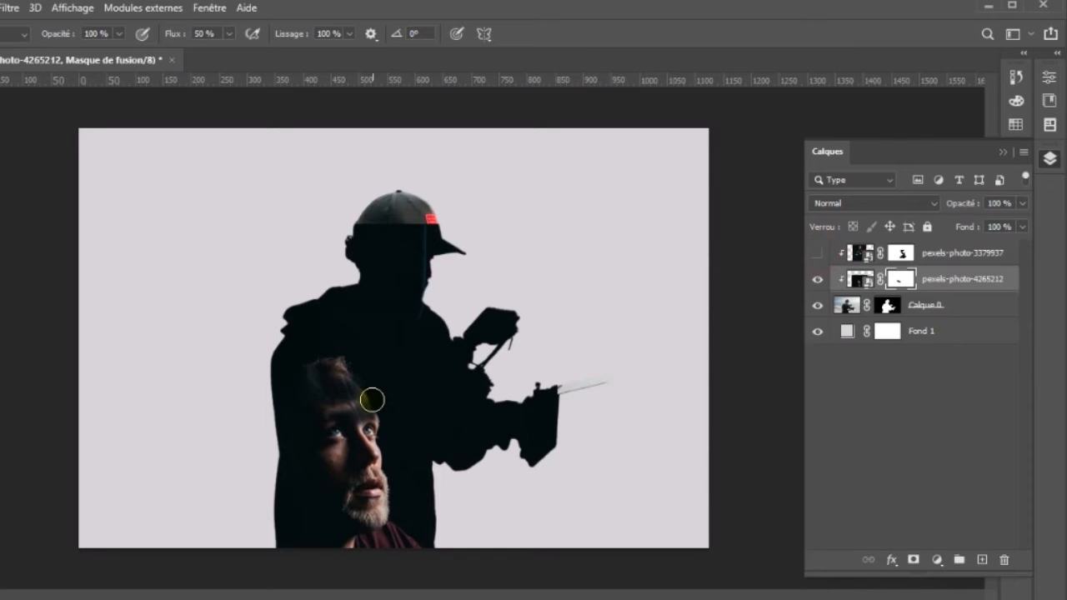
pyautogui.moveTo(375, 396); pyautogui.dragTo(342, 371)
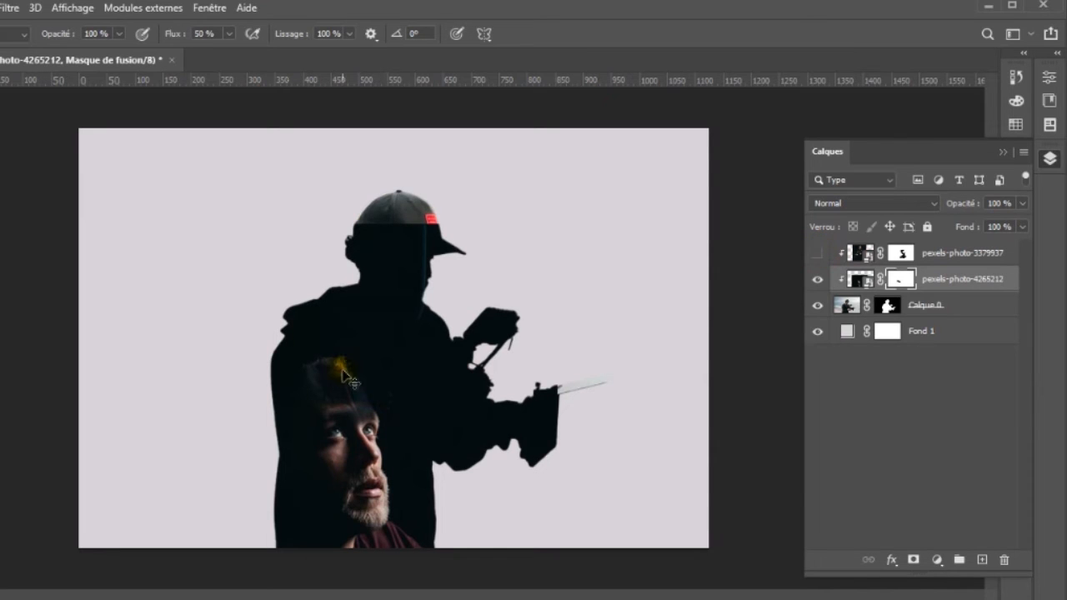
pyautogui.press('b')
pyautogui.hotkey('ctrl', 'z')
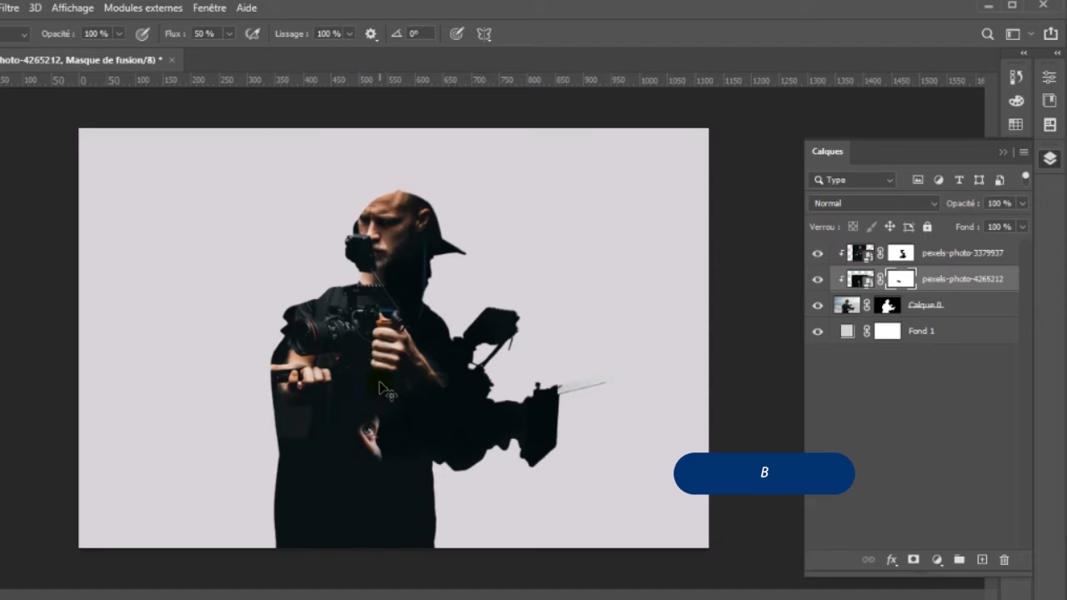
pyautogui.click(817, 253)
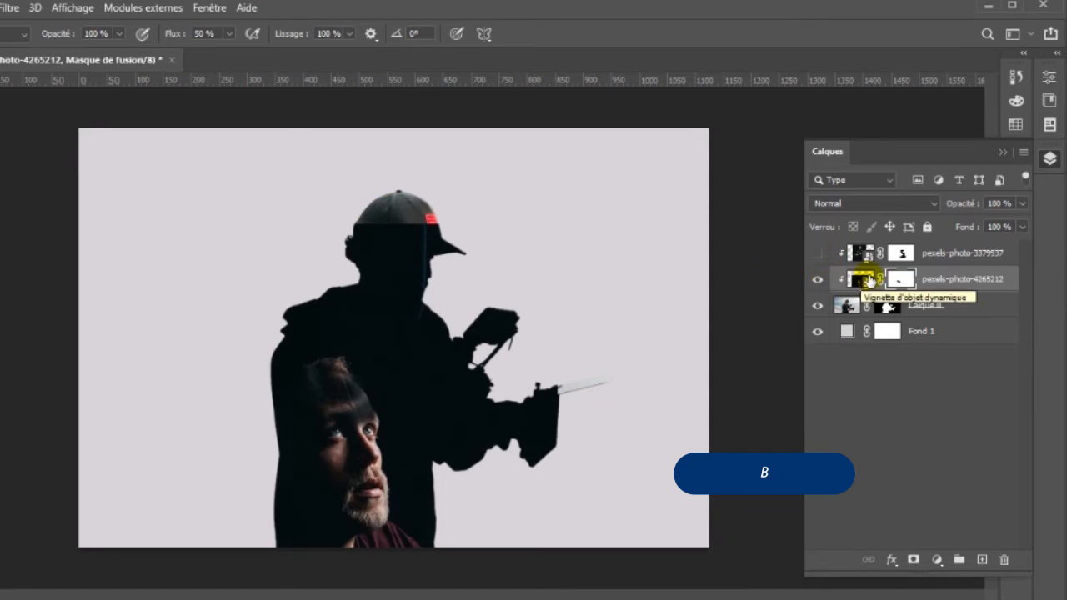
pyautogui.click(818, 253)
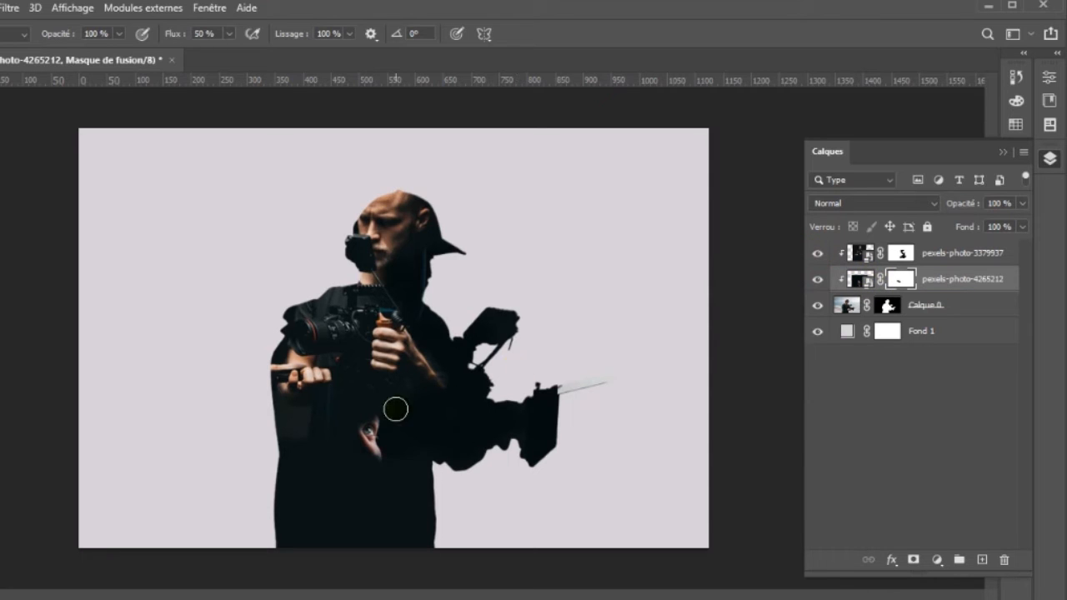
# Brush black on the pexels-photo-3379937 mask over the lower torso to reveal the bearded man's large face beneath.
pyautogui.click(385, 485)
pyautogui.click(902, 253)
pyautogui.click(355, 408)
pyautogui.moveTo(329, 433)
pyautogui.mouseDown()
pyautogui.moveTo(351, 405)
pyautogui.moveTo(371, 506)
pyautogui.moveTo(401, 453)
pyautogui.mouseUp()
pyautogui.moveTo(350, 499); pyautogui.dragTo(400, 433)
pyautogui.moveTo(331, 434)
pyautogui.mouseDown()
pyautogui.moveTo(345, 440)
pyautogui.moveTo(317, 438)
pyautogui.moveTo(322, 502)
pyautogui.mouseUp()
pyautogui.moveTo(394, 511)
pyautogui.mouseDown()
pyautogui.moveTo(394, 455)
pyautogui.moveTo(395, 531)
pyautogui.moveTo(422, 525)
pyautogui.moveTo(373, 533)
pyautogui.moveTo(367, 568)
pyautogui.mouseUp()
pyautogui.moveTo(264, 451); pyautogui.dragTo(312, 526)
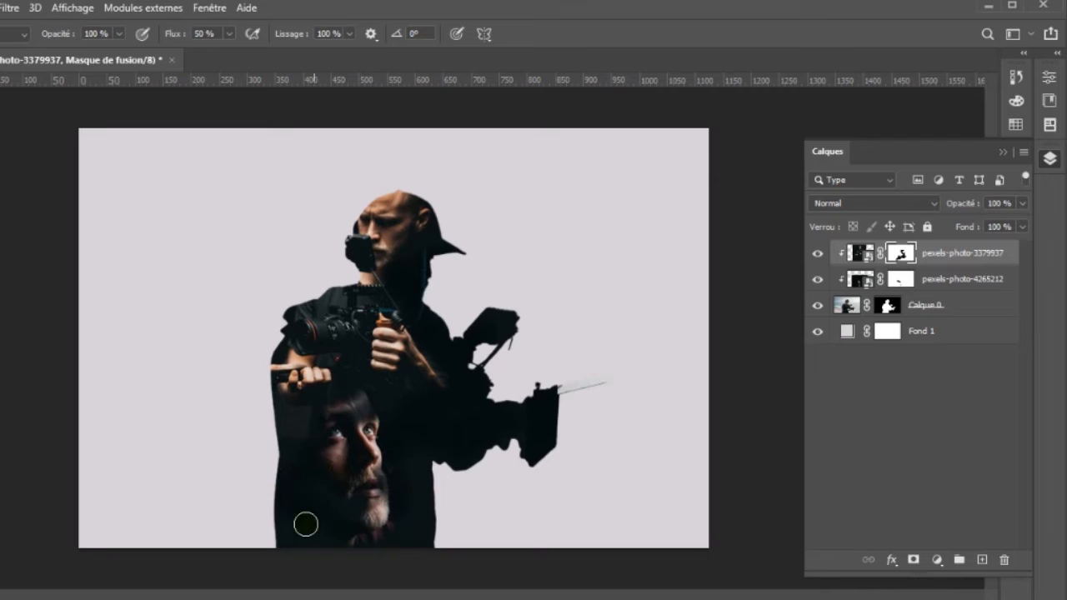
pyautogui.moveTo(291, 483)
pyautogui.mouseDown()
pyautogui.moveTo(426, 553)
pyautogui.moveTo(370, 470)
pyautogui.moveTo(379, 500)
pyautogui.moveTo(369, 426)
pyautogui.moveTo(362, 451)
pyautogui.mouseUp()
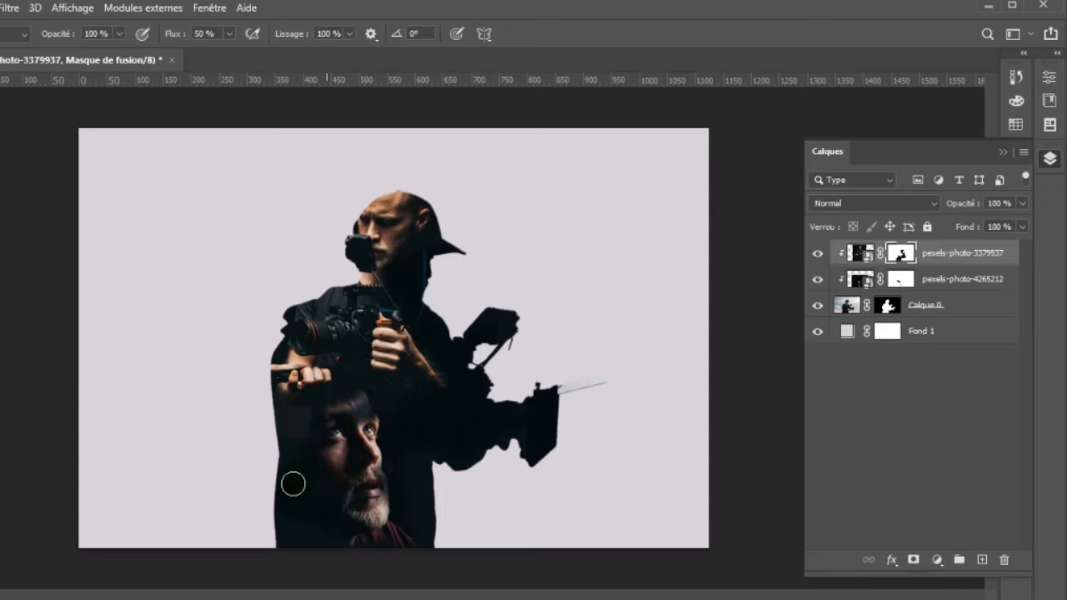
pyautogui.moveTo(330, 500)
pyautogui.mouseDown()
pyautogui.moveTo(372, 457)
pyautogui.moveTo(407, 558)
pyautogui.mouseUp()
pyautogui.moveTo(403, 484)
pyautogui.mouseDown()
pyautogui.moveTo(416, 518)
pyautogui.moveTo(397, 498)
pyautogui.mouseUp()
pyautogui.moveTo(415, 541)
pyautogui.mouseDown()
pyautogui.moveTo(389, 461)
pyautogui.moveTo(271, 512)
pyautogui.mouseUp()
pyautogui.moveTo(333, 422)
pyautogui.mouseDown()
pyautogui.moveTo(274, 421)
pyautogui.moveTo(317, 440)
pyautogui.moveTo(288, 439)
pyautogui.moveTo(298, 414)
pyautogui.mouseUp()
pyautogui.moveTo(333, 471)
pyautogui.mouseDown()
pyautogui.moveTo(272, 431)
pyautogui.moveTo(317, 438)
pyautogui.moveTo(298, 535)
pyautogui.mouseUp()
pyautogui.moveTo(340, 449); pyautogui.dragTo(395, 484)
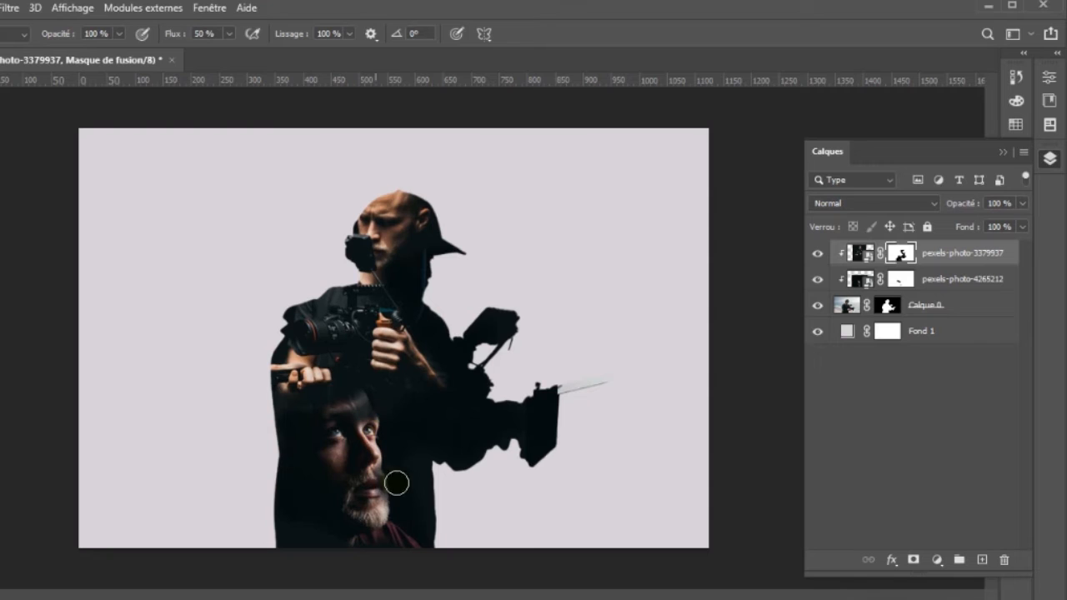
pyautogui.moveTo(351, 430); pyautogui.dragTo(302, 443)
pyautogui.moveTo(415, 540); pyautogui.dragTo(321, 533)
pyautogui.moveTo(284, 467)
pyautogui.mouseDown()
pyautogui.moveTo(279, 432)
pyautogui.moveTo(344, 509)
pyautogui.moveTo(384, 462)
pyautogui.mouseUp()
pyautogui.moveTo(425, 446); pyautogui.dragTo(386, 456)
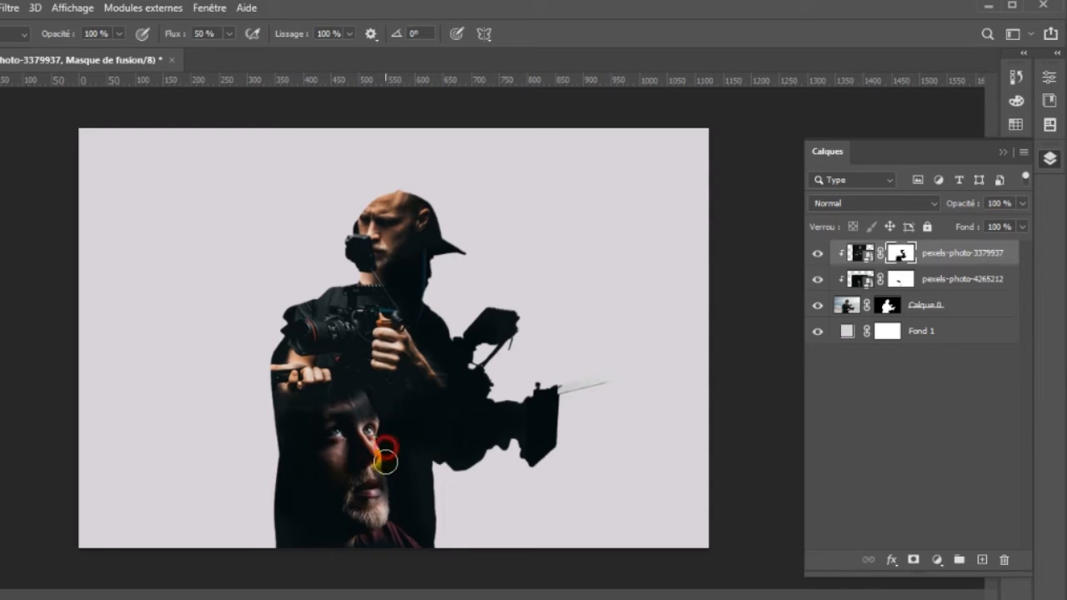
# Brush black on the pexels-photo-4265212 mask over the original cameraman's face, chest, camera and hands.
pyautogui.click(901, 279)
pyautogui.moveTo(484, 421)
pyautogui.mouseDown()
pyautogui.moveTo(538, 422)
pyautogui.moveTo(509, 436)
pyautogui.moveTo(479, 333)
pyautogui.moveTo(505, 294)
pyautogui.moveTo(408, 415)
pyautogui.moveTo(419, 448)
pyautogui.moveTo(447, 381)
pyautogui.moveTo(394, 416)
pyautogui.moveTo(436, 459)
pyautogui.moveTo(417, 451)
pyautogui.moveTo(458, 481)
pyautogui.moveTo(472, 449)
pyautogui.mouseUp()
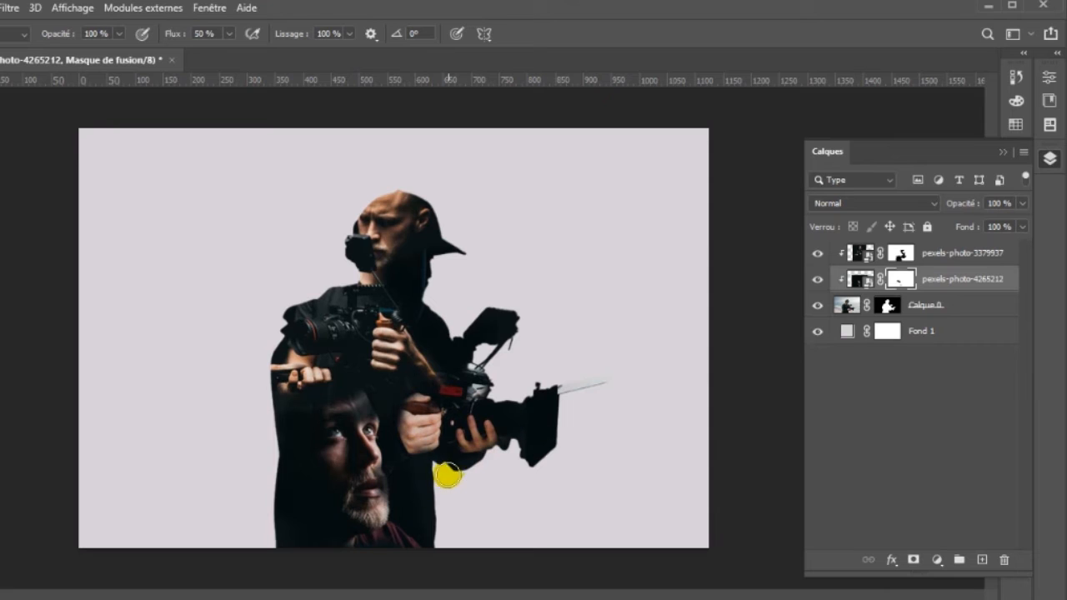
pyautogui.moveTo(461, 396)
pyautogui.mouseDown()
pyautogui.moveTo(422, 300)
pyautogui.moveTo(431, 252)
pyautogui.moveTo(424, 295)
pyautogui.moveTo(420, 267)
pyautogui.moveTo(467, 260)
pyautogui.moveTo(408, 275)
pyautogui.moveTo(414, 317)
pyautogui.moveTo(420, 291)
pyautogui.moveTo(402, 287)
pyautogui.moveTo(416, 303)
pyautogui.moveTo(410, 266)
pyautogui.moveTo(409, 292)
pyautogui.moveTo(423, 309)
pyautogui.moveTo(416, 255)
pyautogui.moveTo(400, 280)
pyautogui.moveTo(421, 261)
pyautogui.moveTo(446, 258)
pyautogui.moveTo(423, 264)
pyautogui.moveTo(405, 293)
pyautogui.moveTo(399, 272)
pyautogui.moveTo(412, 300)
pyautogui.moveTo(422, 261)
pyautogui.moveTo(464, 248)
pyautogui.moveTo(413, 265)
pyautogui.moveTo(450, 257)
pyautogui.moveTo(409, 280)
pyautogui.moveTo(411, 313)
pyautogui.moveTo(449, 240)
pyautogui.moveTo(427, 285)
pyautogui.moveTo(465, 356)
pyautogui.moveTo(480, 355)
pyautogui.moveTo(485, 424)
pyautogui.moveTo(481, 380)
pyautogui.moveTo(519, 420)
pyautogui.moveTo(521, 399)
pyautogui.moveTo(545, 431)
pyautogui.moveTo(515, 455)
pyautogui.moveTo(510, 431)
pyautogui.moveTo(527, 400)
pyautogui.moveTo(445, 443)
pyautogui.mouseUp()
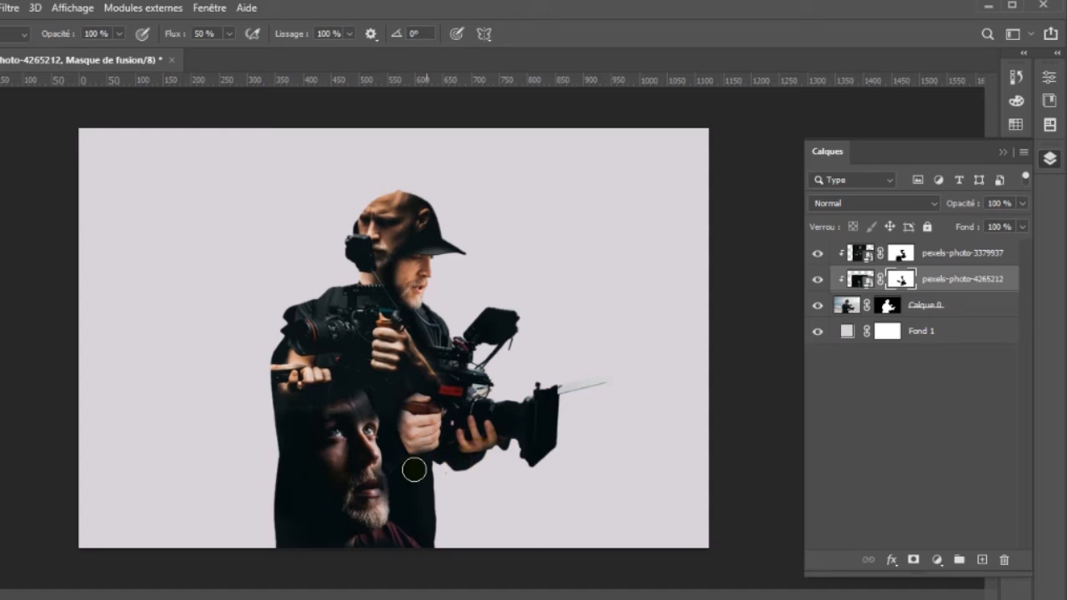
pyautogui.moveTo(424, 531)
pyautogui.mouseDown()
pyautogui.moveTo(406, 432)
pyautogui.moveTo(416, 398)
pyautogui.moveTo(430, 392)
pyautogui.moveTo(408, 413)
pyautogui.moveTo(437, 390)
pyautogui.moveTo(460, 403)
pyautogui.moveTo(450, 372)
pyautogui.moveTo(475, 407)
pyautogui.moveTo(431, 336)
pyautogui.mouseUp()
pyautogui.moveTo(414, 293)
pyautogui.mouseDown()
pyautogui.moveTo(445, 347)
pyautogui.moveTo(416, 264)
pyautogui.moveTo(427, 262)
pyautogui.moveTo(409, 267)
pyautogui.moveTo(458, 255)
pyautogui.moveTo(415, 280)
pyautogui.mouseUp()
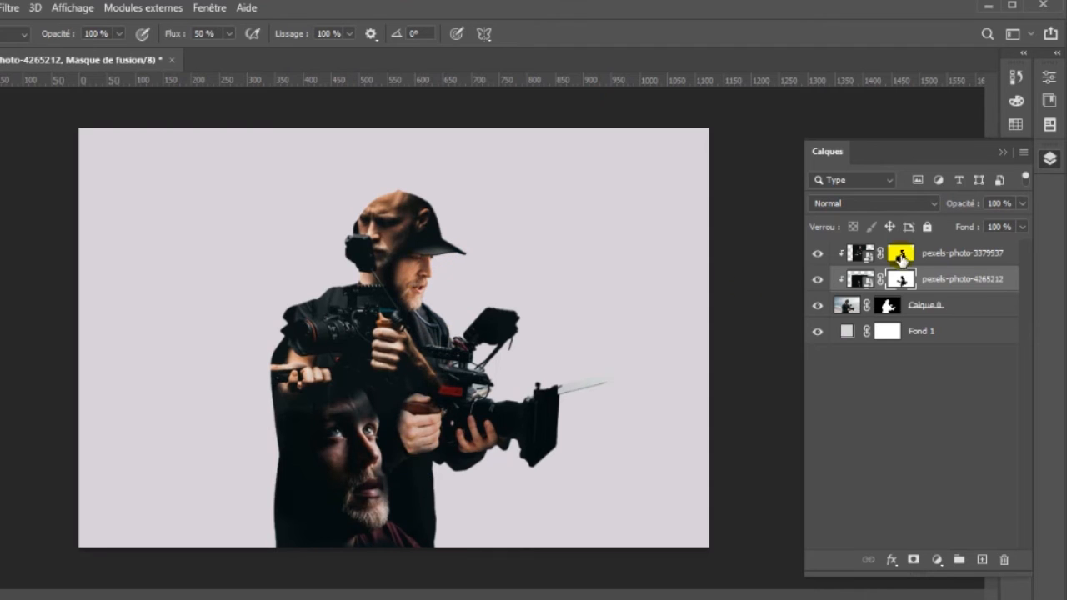
# Duplicate Calque 0, hide the original layer and desaturate the copy.
pyautogui.click(968, 305)
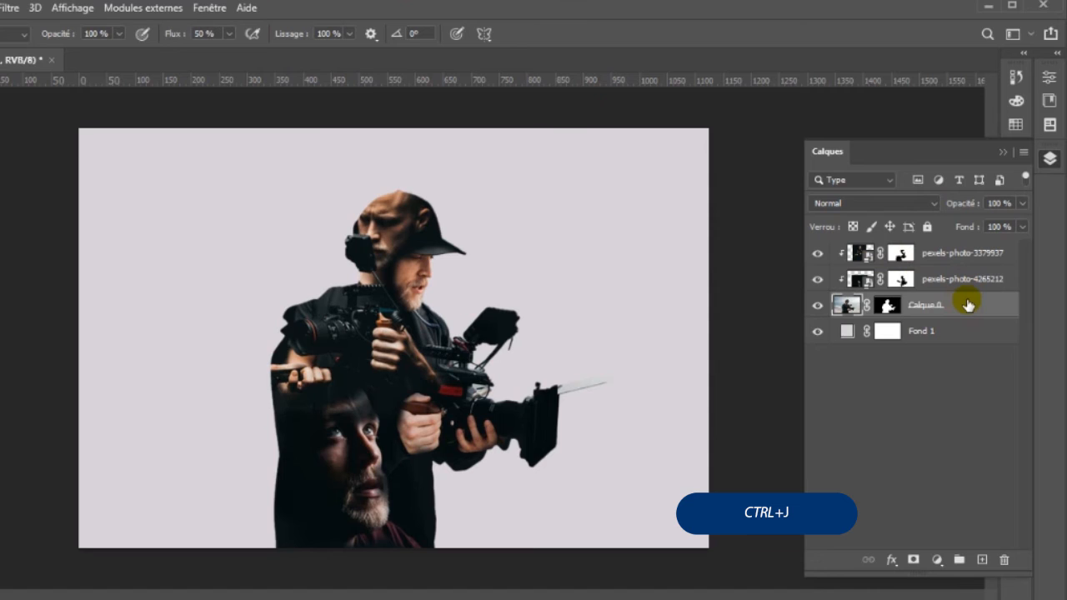
pyautogui.hotkey('ctrl', 'j')
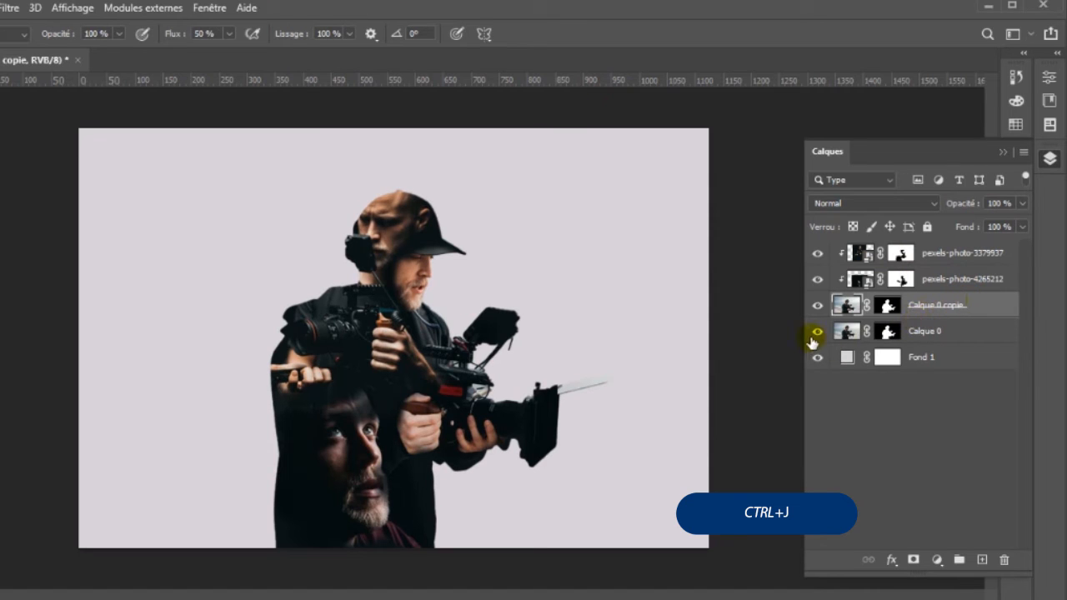
pyautogui.click(817, 331)
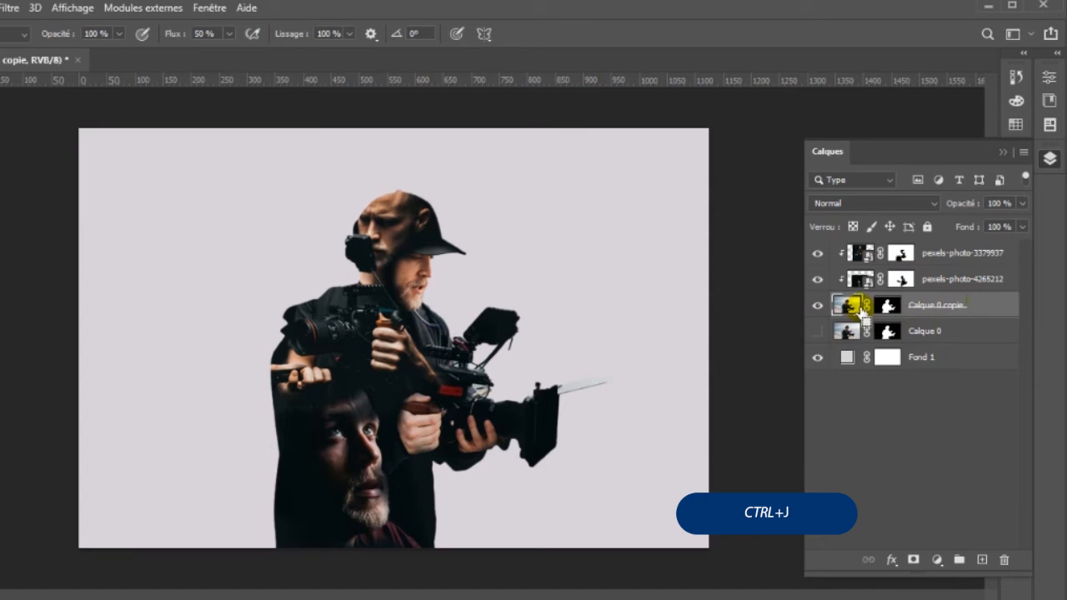
pyautogui.hotkey('shift', 'ctrl', 'u')
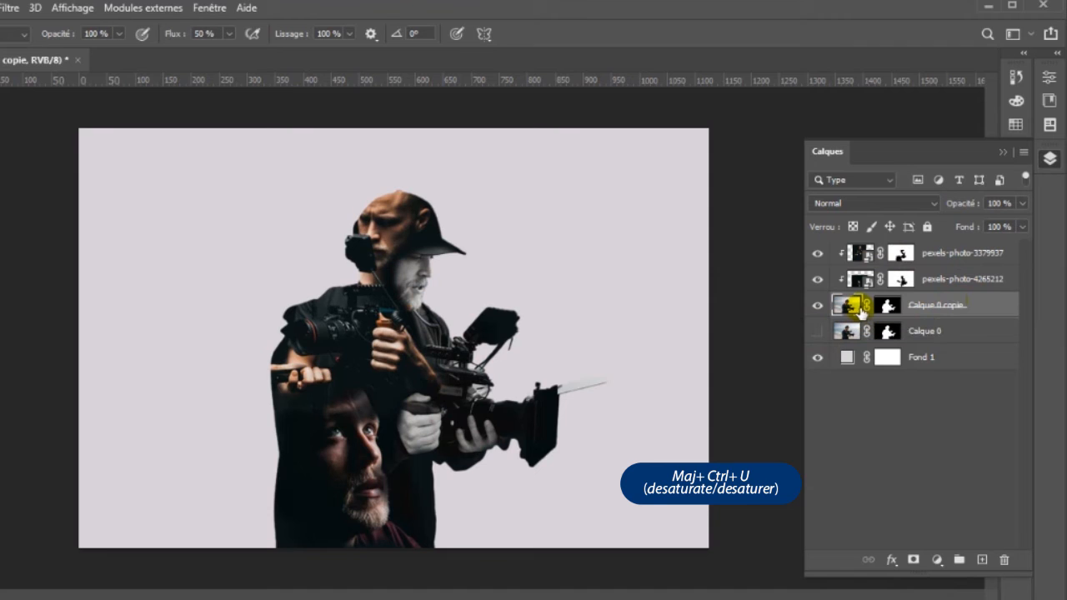
# Add a Color Balance adjustment above the pexels-photo-3379937 layer with the midtones' Cyan–Red value at -87.
pyautogui.click(965, 255)
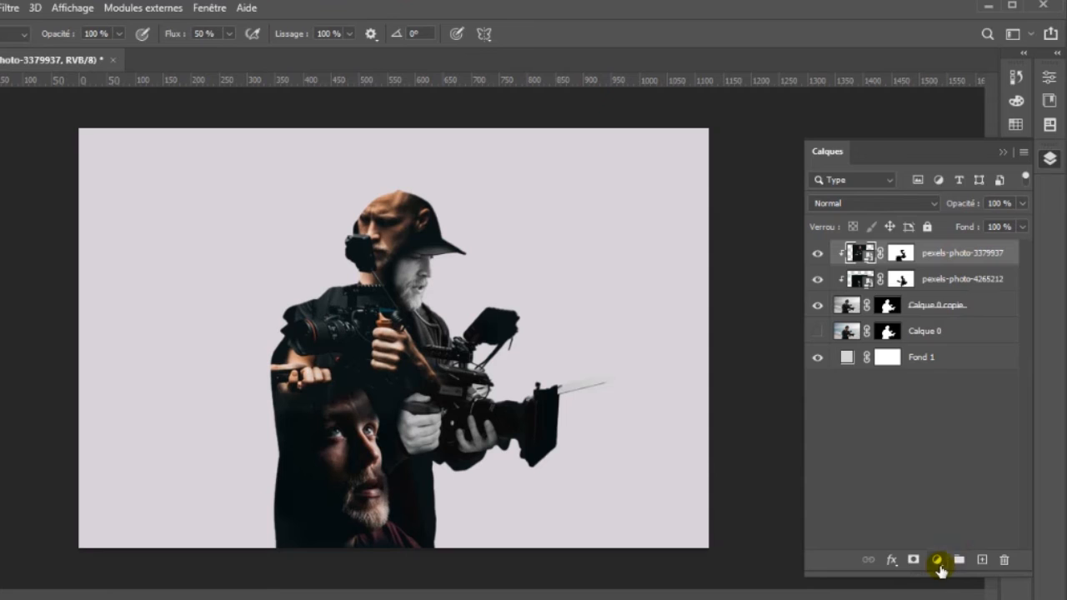
pyautogui.click(937, 561)
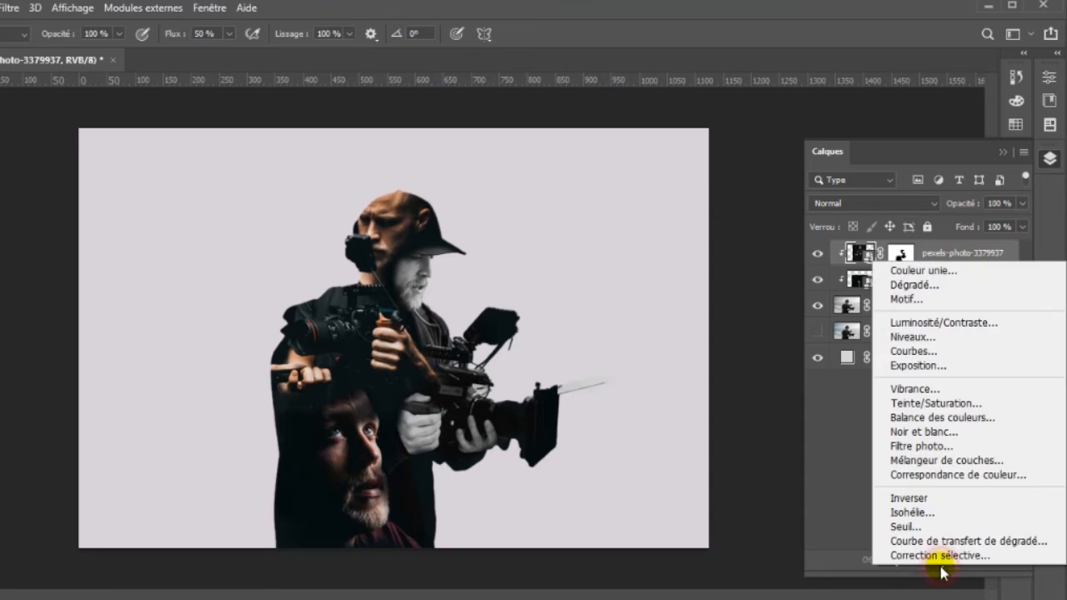
pyautogui.click(943, 419)
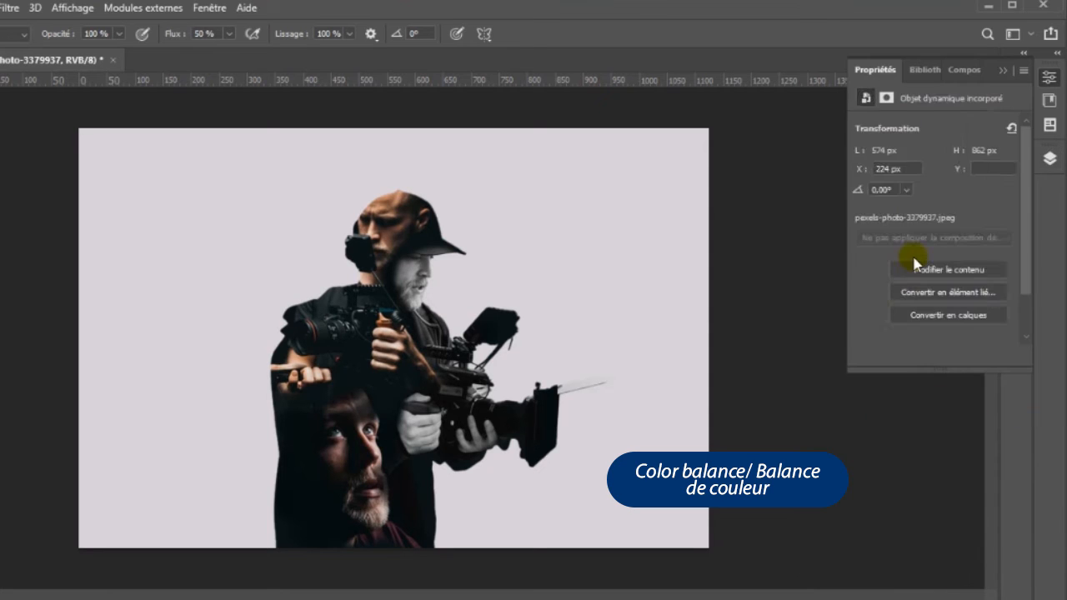
pyautogui.moveTo(915, 167); pyautogui.dragTo(875, 167)
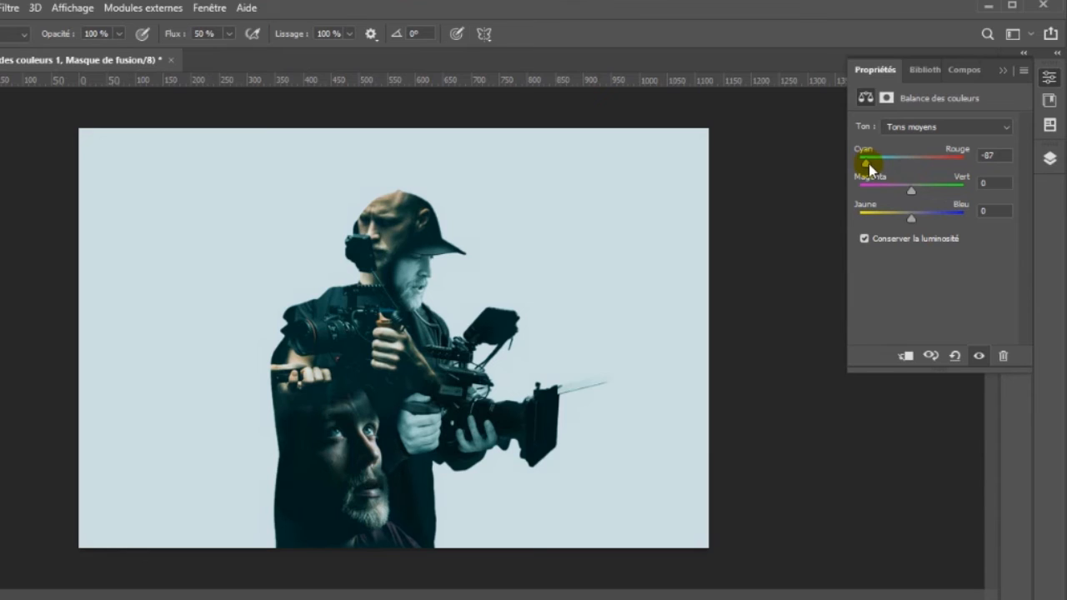
# Add a Color Lookup adjustment layer on top using the TensionGreen.3DL 3DLUT file.
pyautogui.click(1050, 159)
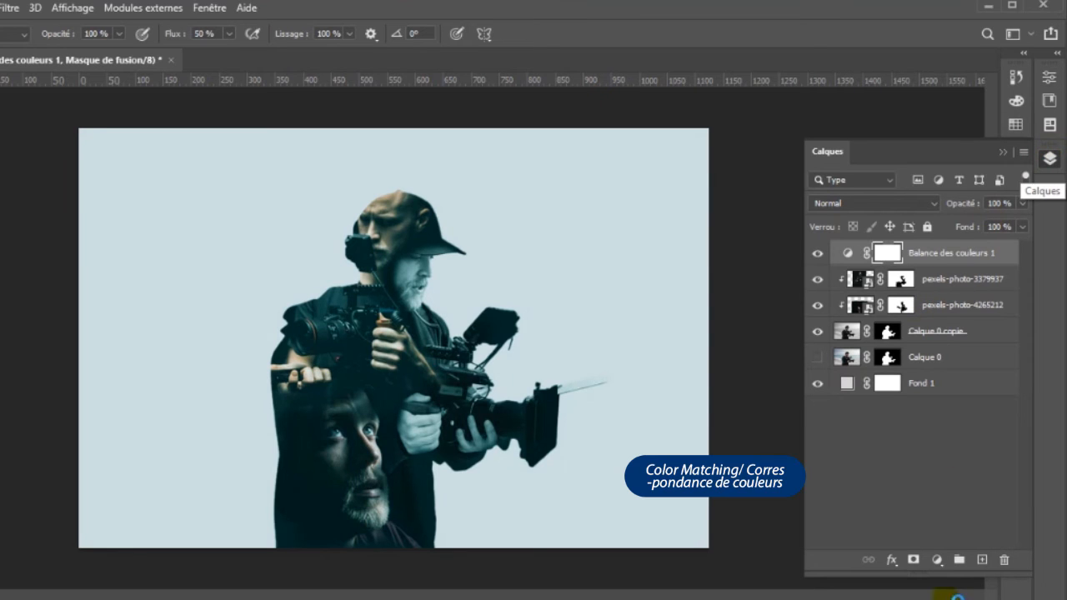
pyautogui.click(937, 562)
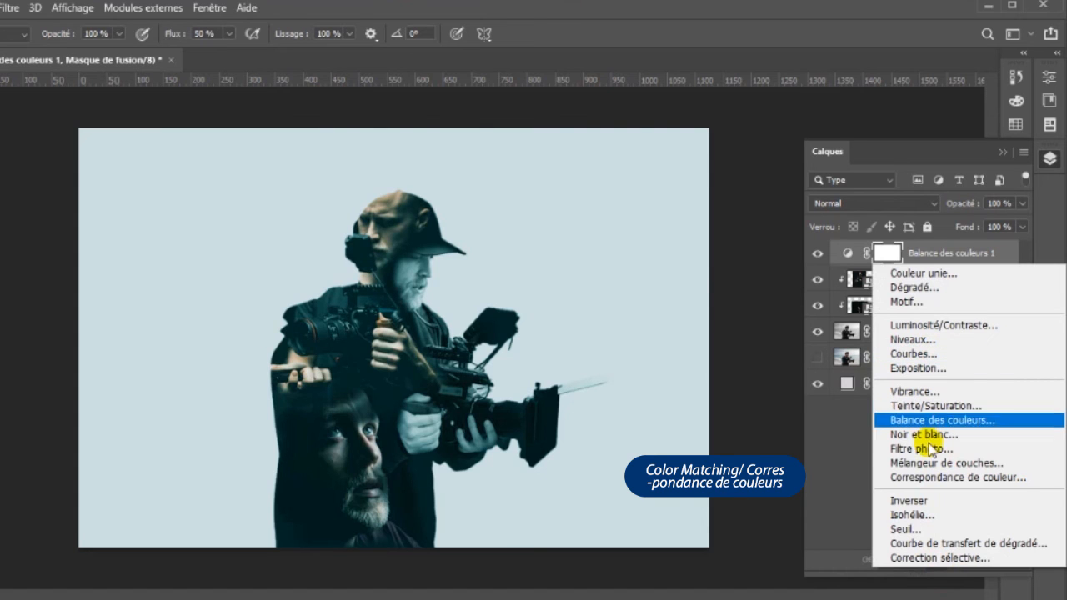
pyautogui.click(926, 477)
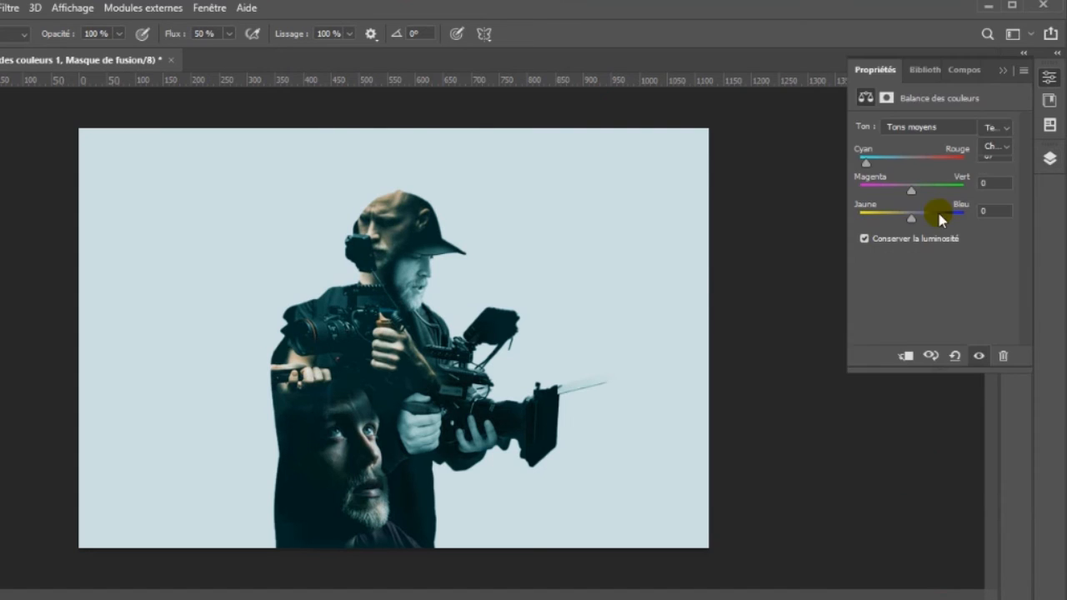
pyautogui.click(1003, 123)
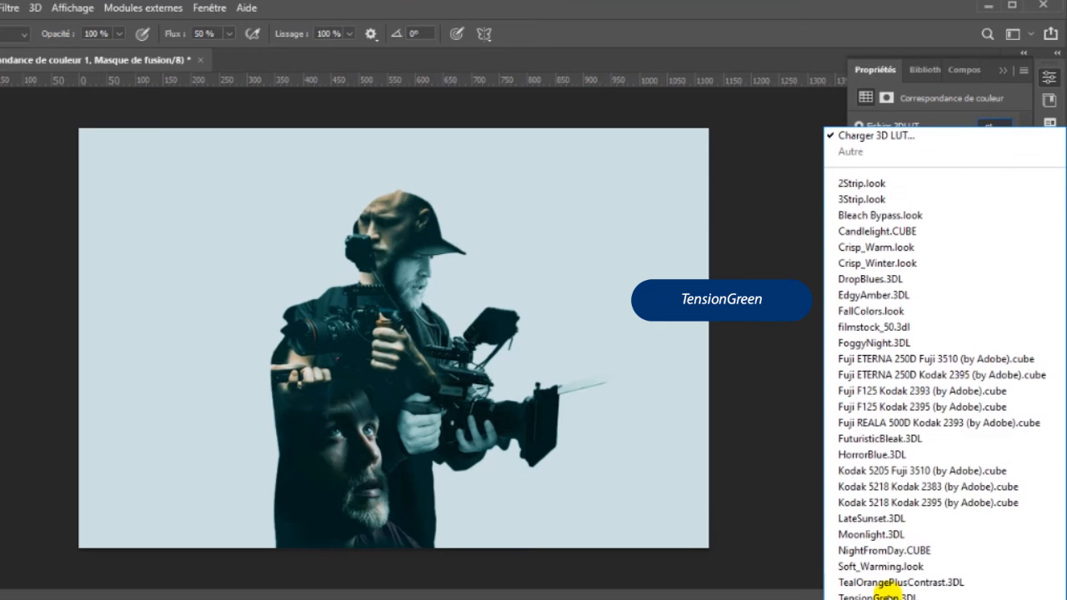
pyautogui.click(886, 595)
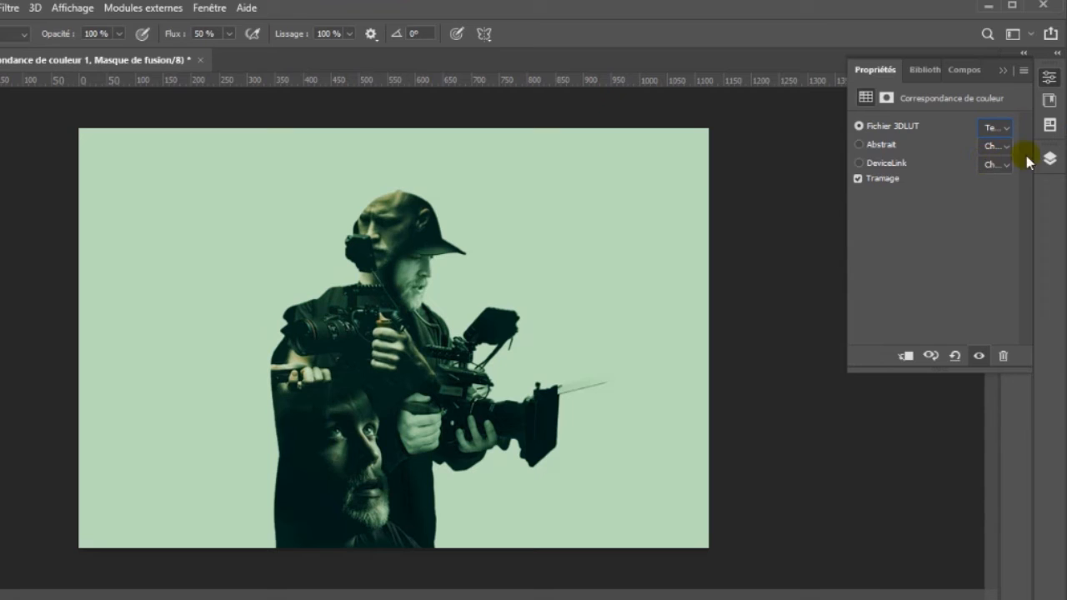
# Make the original Calque 0 layer visible again and set its blend mode to Fondu (Dissolve).
pyautogui.click(1049, 160)
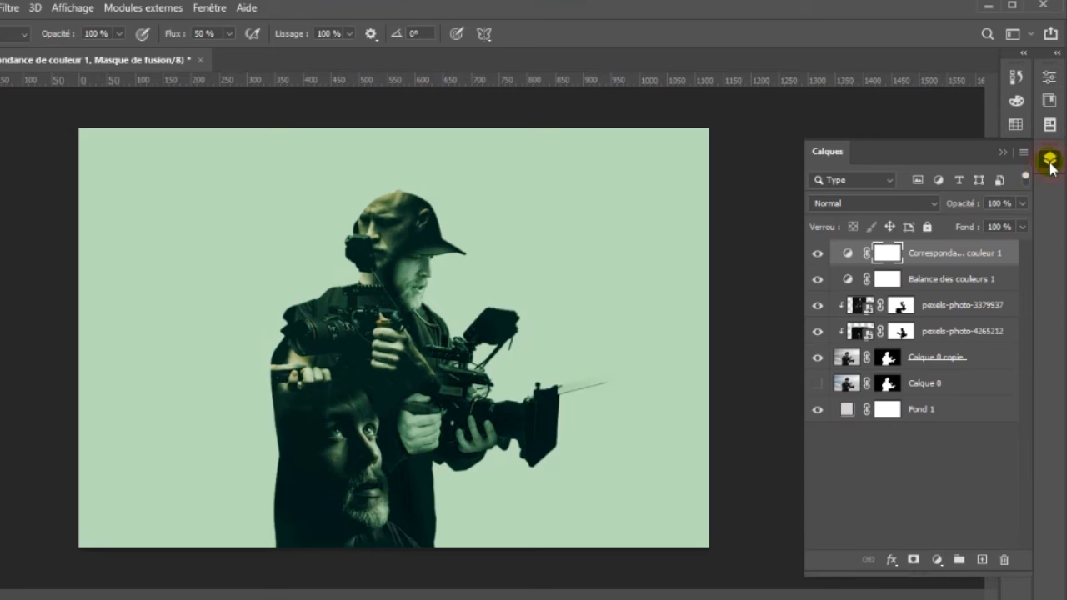
pyautogui.click(952, 383)
pyautogui.click(817, 383)
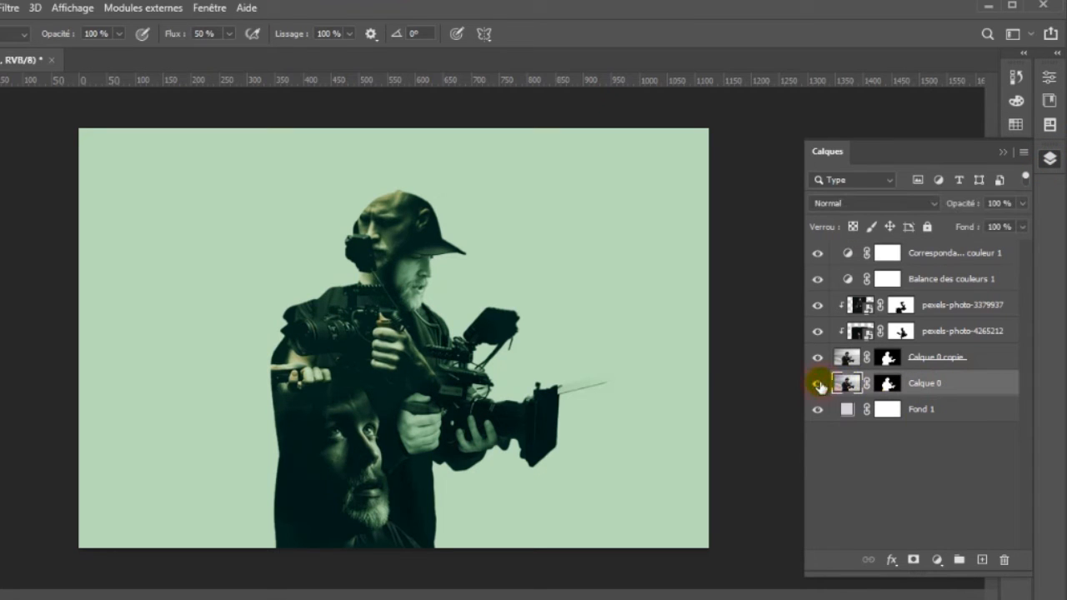
pyautogui.click(927, 207)
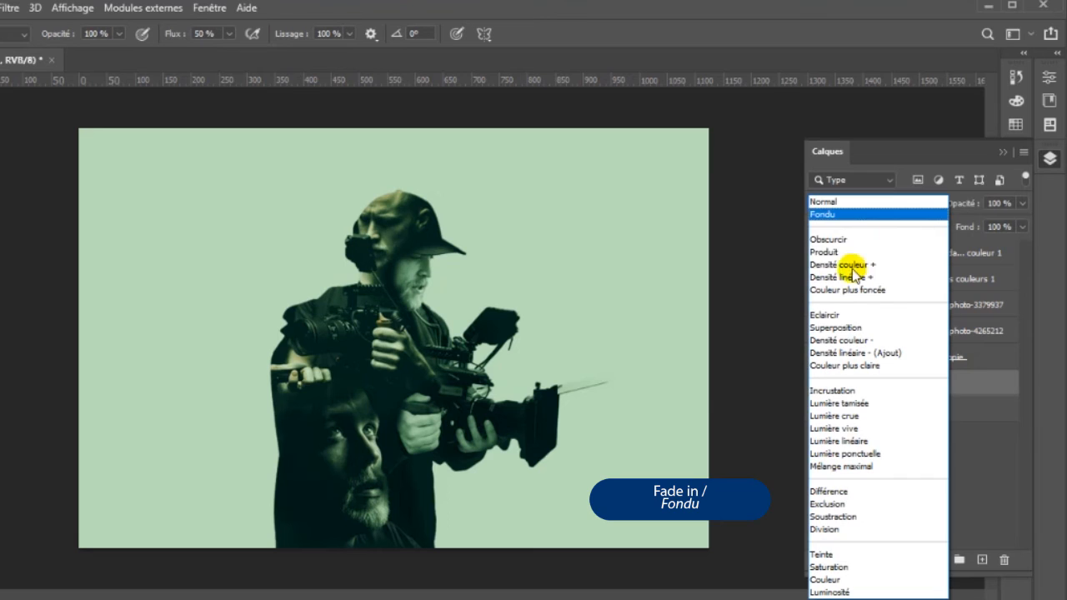
pyautogui.click(824, 221)
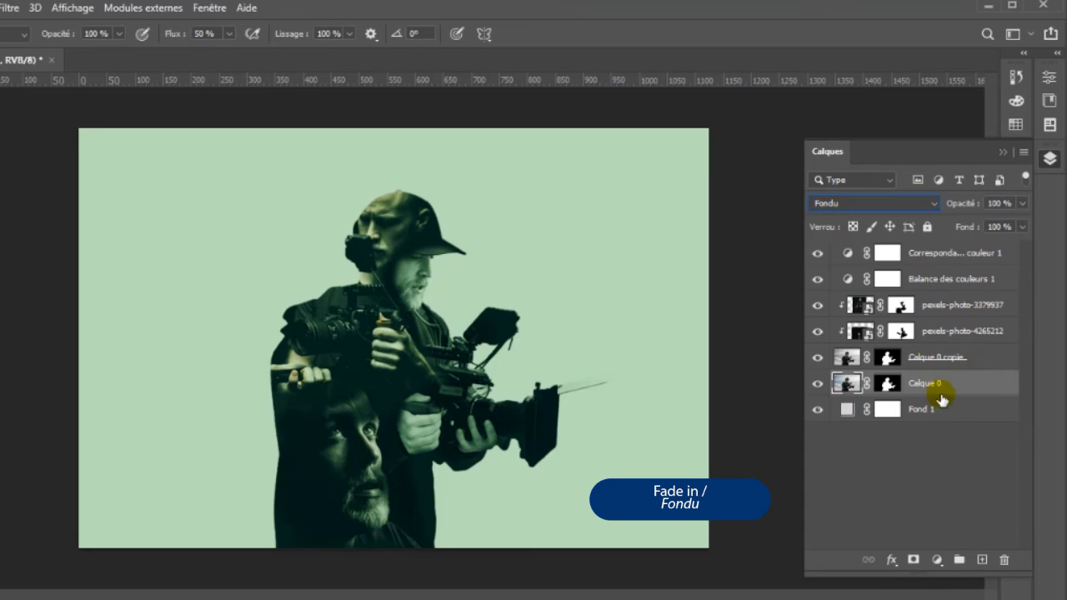
# Scale Calque 0 proportionally about its centre to 122.55% and select its layer mask.
pyautogui.hotkey('ctrl', 't')
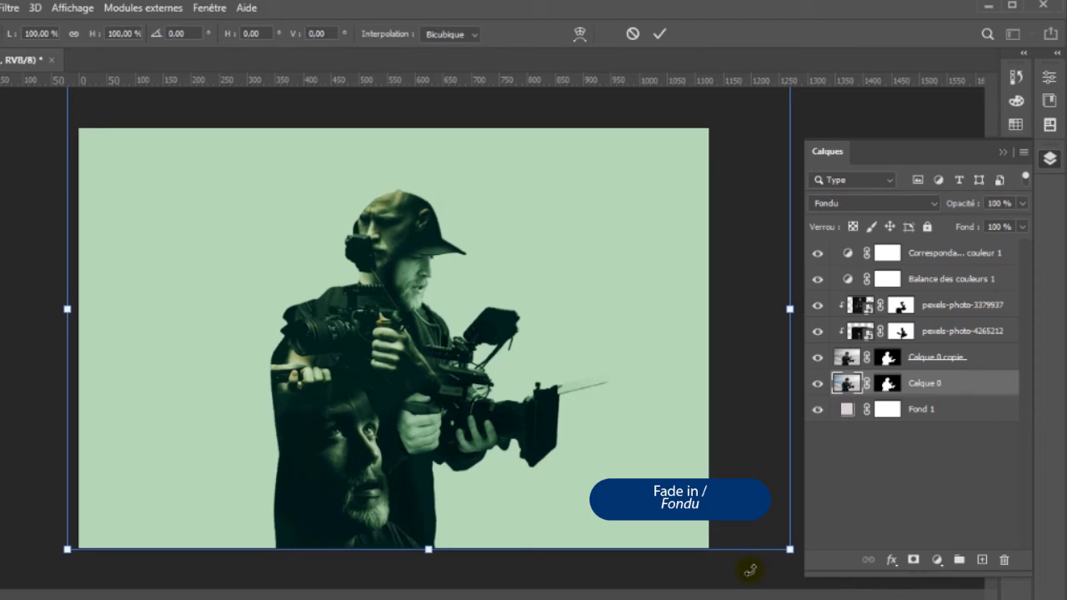
pyautogui.moveTo(65, 554); pyautogui.dragTo(1, 599)
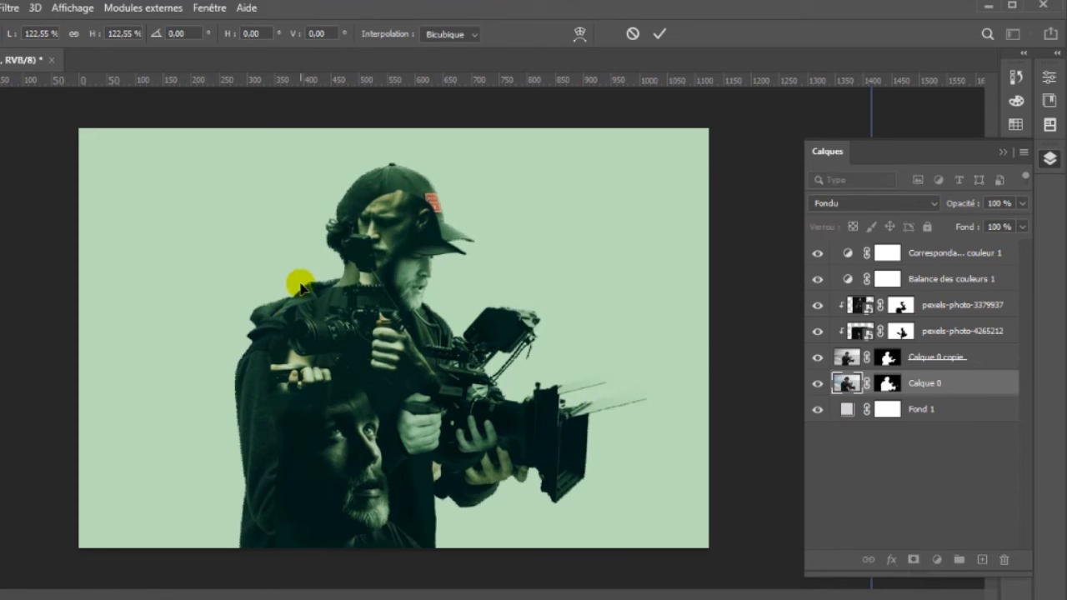
pyautogui.doubleClick(301, 284)
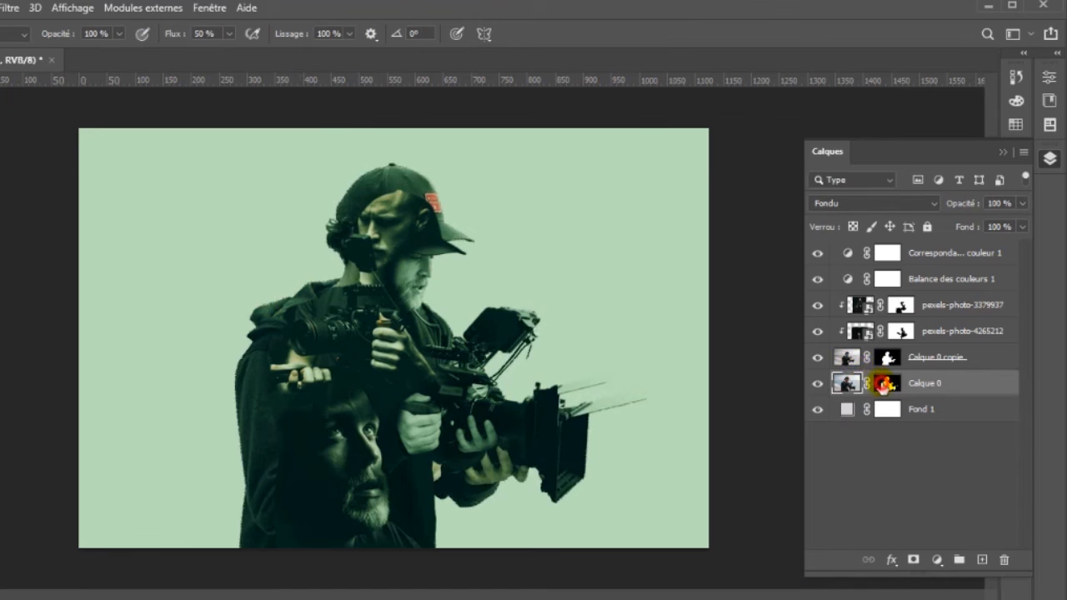
pyautogui.click(884, 385)
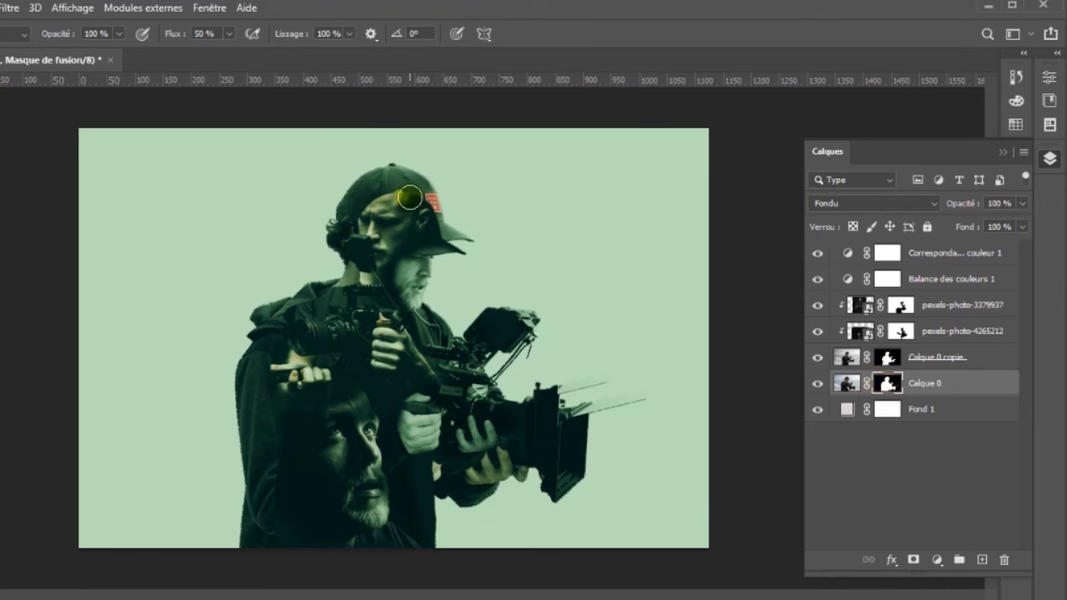
# Brush on Calque 0's mask to partly hide the enlarged figure's cap and hair around the head, breaking them into dissolve grain.
pyautogui.press('b')
pyautogui.moveTo(403, 184)
pyautogui.mouseDown()
pyautogui.moveTo(465, 240)
pyautogui.moveTo(453, 242)
pyautogui.moveTo(434, 190)
pyautogui.moveTo(434, 200)
pyautogui.moveTo(423, 193)
pyautogui.moveTo(432, 200)
pyautogui.moveTo(412, 179)
pyautogui.moveTo(384, 178)
pyautogui.moveTo(344, 219)
pyautogui.moveTo(376, 174)
pyautogui.mouseUp()
pyautogui.click(392, 167)
pyautogui.click(390, 184)
pyautogui.click(336, 233)
pyautogui.moveTo(335, 234)
pyautogui.mouseDown()
pyautogui.moveTo(347, 266)
pyautogui.moveTo(322, 222)
pyautogui.moveTo(353, 181)
pyautogui.mouseUp()
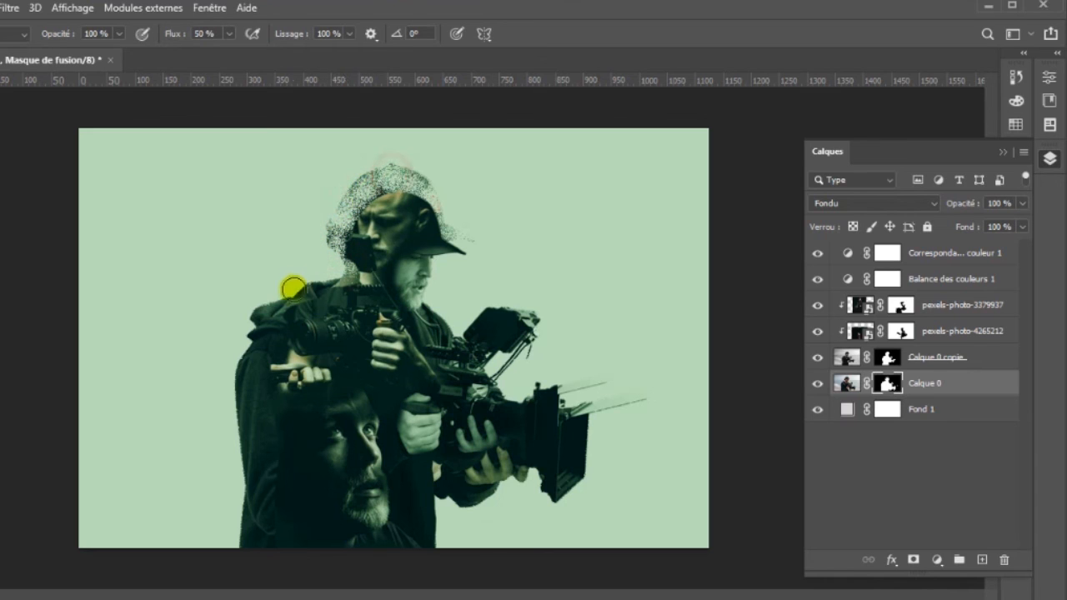
# Brush Calque 0's mask along the shoulder, down the back and around the camera's outer edges to dissolve the rest of the enlarged figure's outline.
pyautogui.moveTo(298, 286)
pyautogui.mouseDown()
pyautogui.moveTo(323, 290)
pyautogui.moveTo(360, 272)
pyautogui.mouseUp()
pyautogui.moveTo(305, 294); pyautogui.dragTo(277, 312)
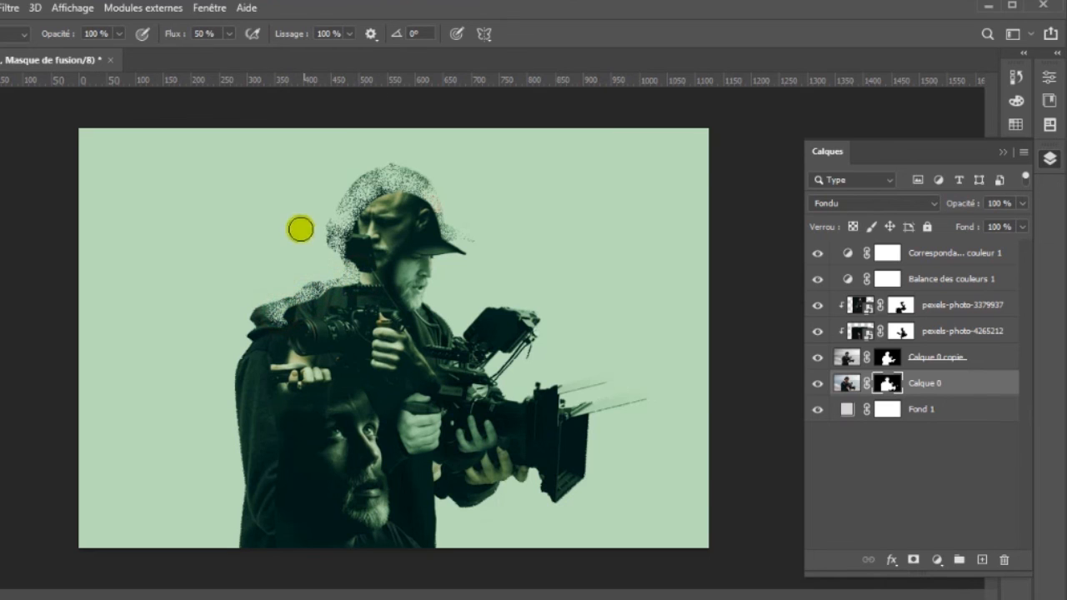
pyautogui.moveTo(264, 312)
pyautogui.mouseDown()
pyautogui.moveTo(246, 324)
pyautogui.moveTo(279, 325)
pyautogui.moveTo(276, 350)
pyautogui.moveTo(259, 345)
pyautogui.moveTo(243, 358)
pyautogui.moveTo(249, 388)
pyautogui.moveTo(266, 344)
pyautogui.mouseUp()
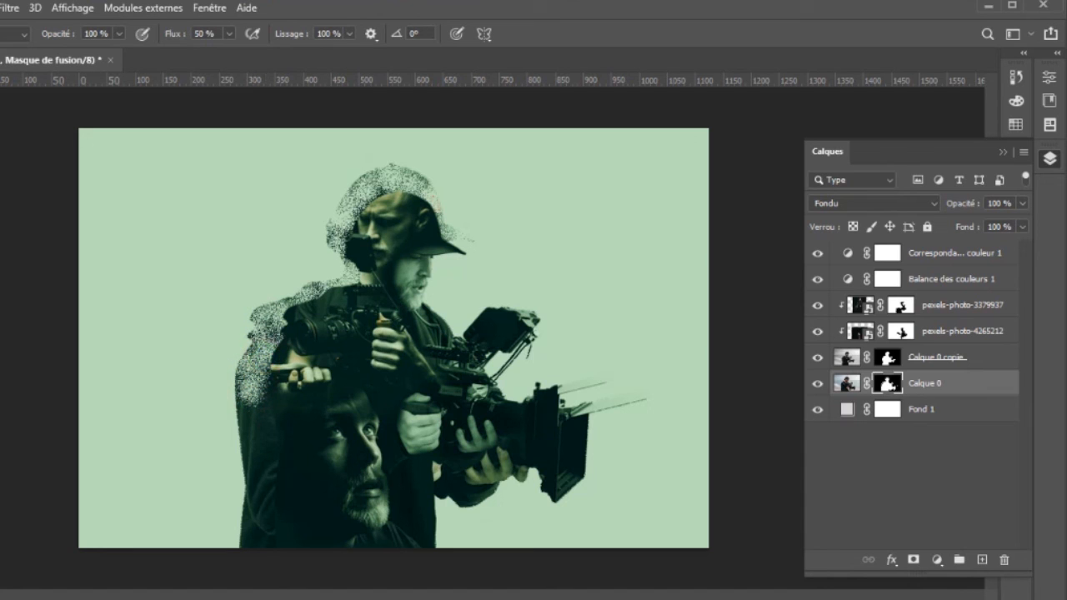
pyautogui.moveTo(255, 382)
pyautogui.mouseDown()
pyautogui.moveTo(241, 412)
pyautogui.moveTo(265, 405)
pyautogui.mouseUp()
pyautogui.click(236, 402)
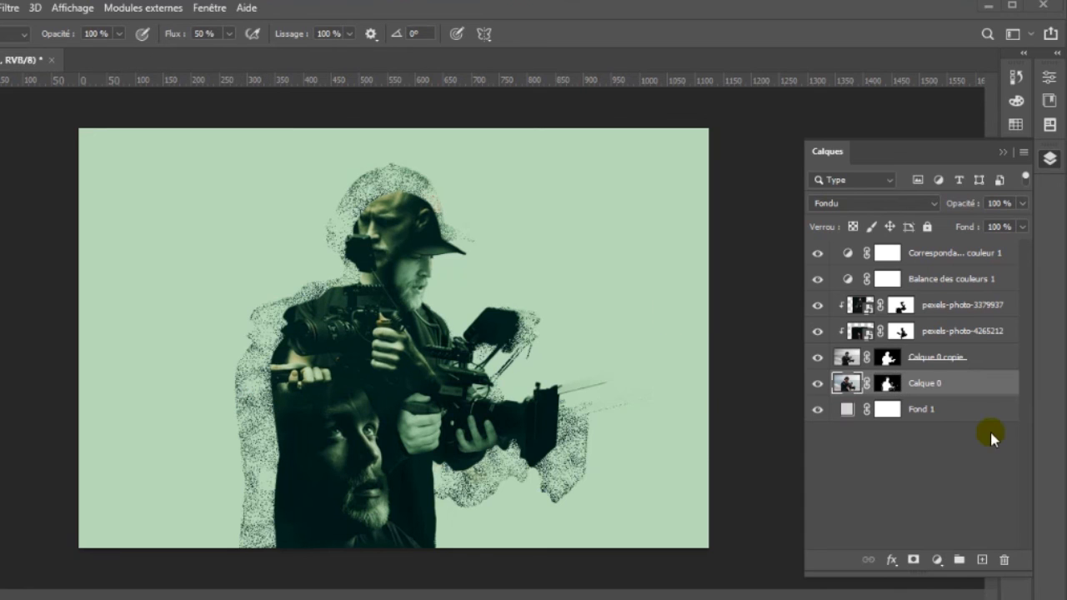
# Open Calque 0's layer style and enable Gradient Overlay (Incrustation en dégradé) in place of the Color Overlay.
pyautogui.doubleClick(973, 385)
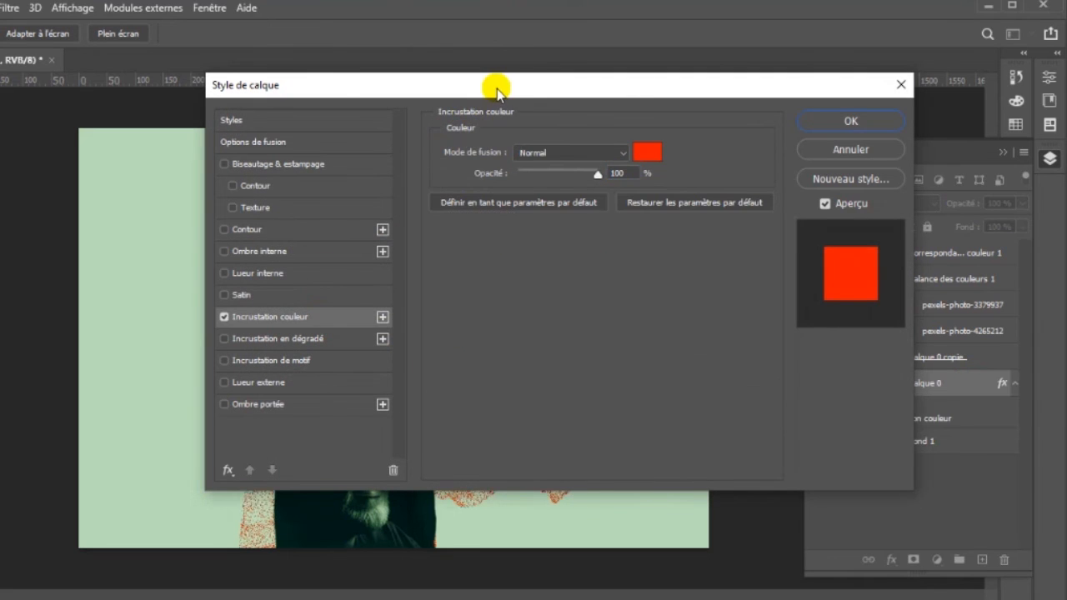
pyautogui.moveTo(494, 88); pyautogui.dragTo(619, 57)
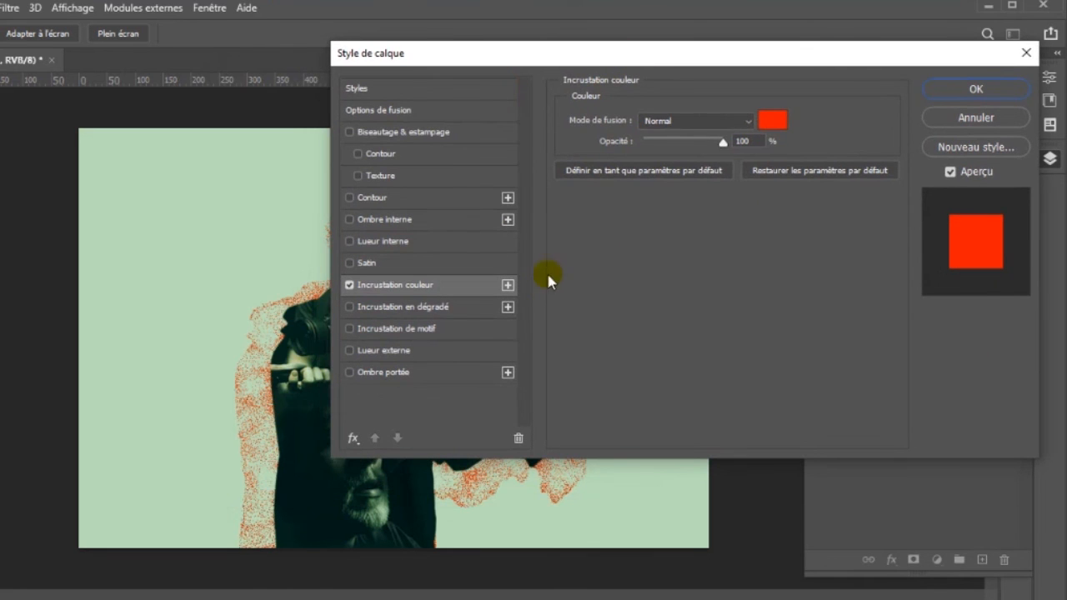
pyautogui.click(417, 307)
pyautogui.click(350, 285)
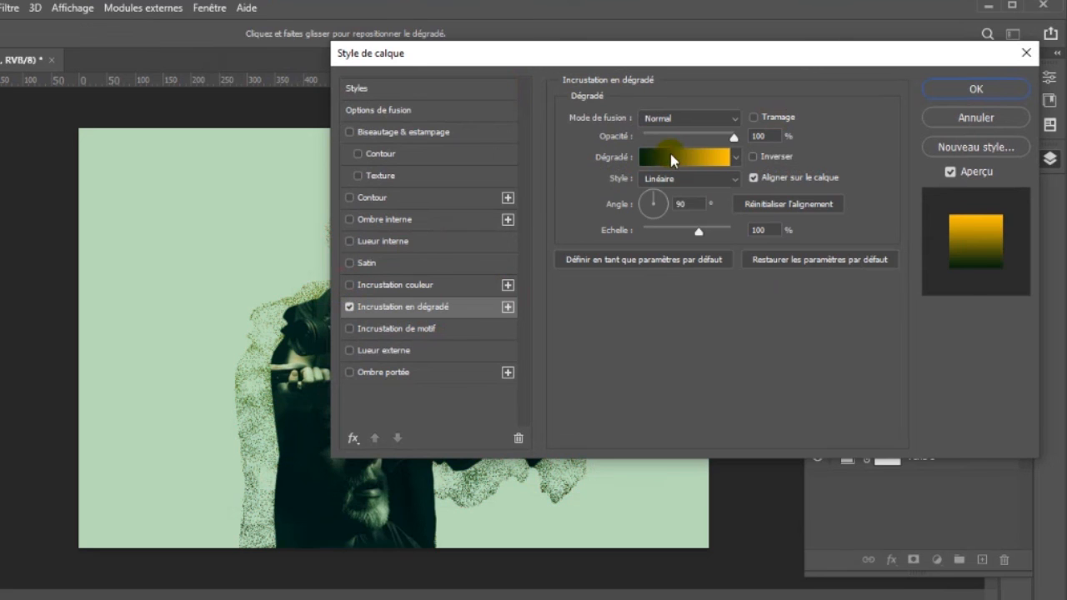
# Edit the overlay gradient and set its end colour stop at position 100% to red ee1313.
pyautogui.click(670, 155)
pyautogui.click(947, 472)
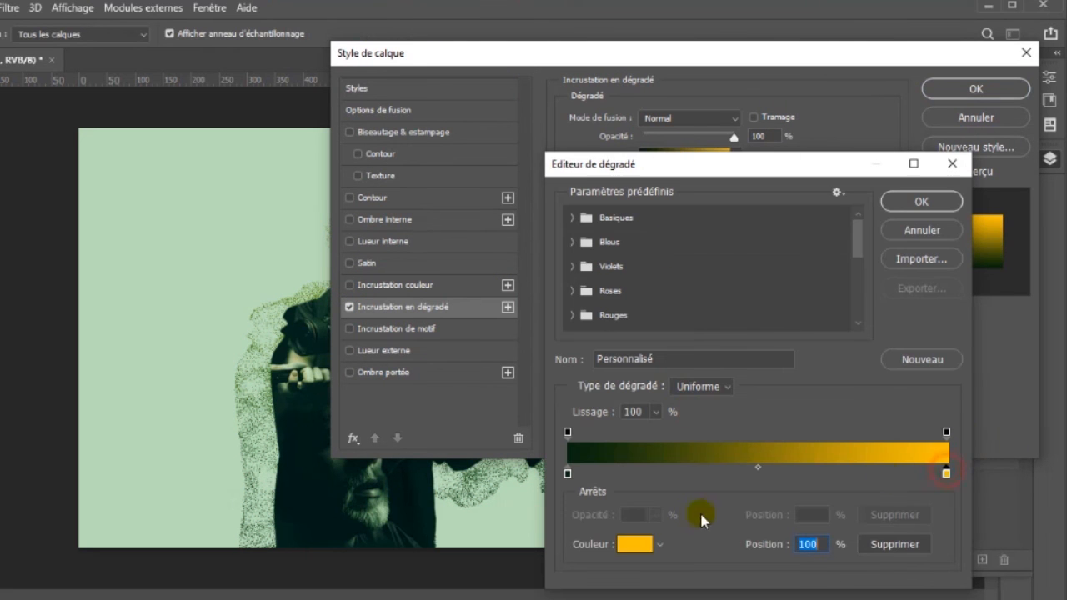
pyautogui.click(630, 544)
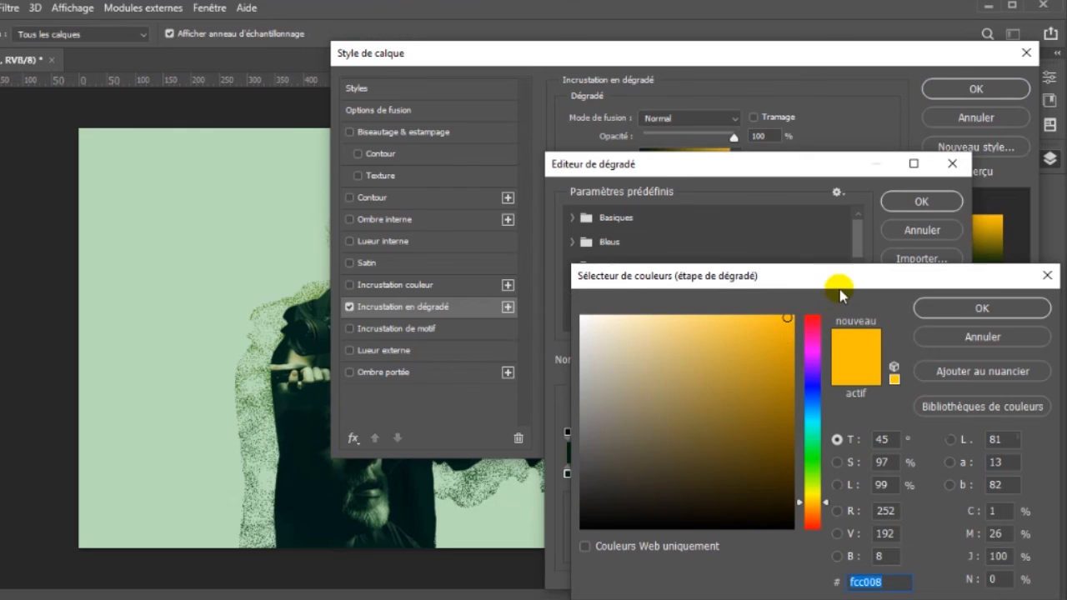
pyautogui.moveTo(801, 282); pyautogui.dragTo(719, 252)
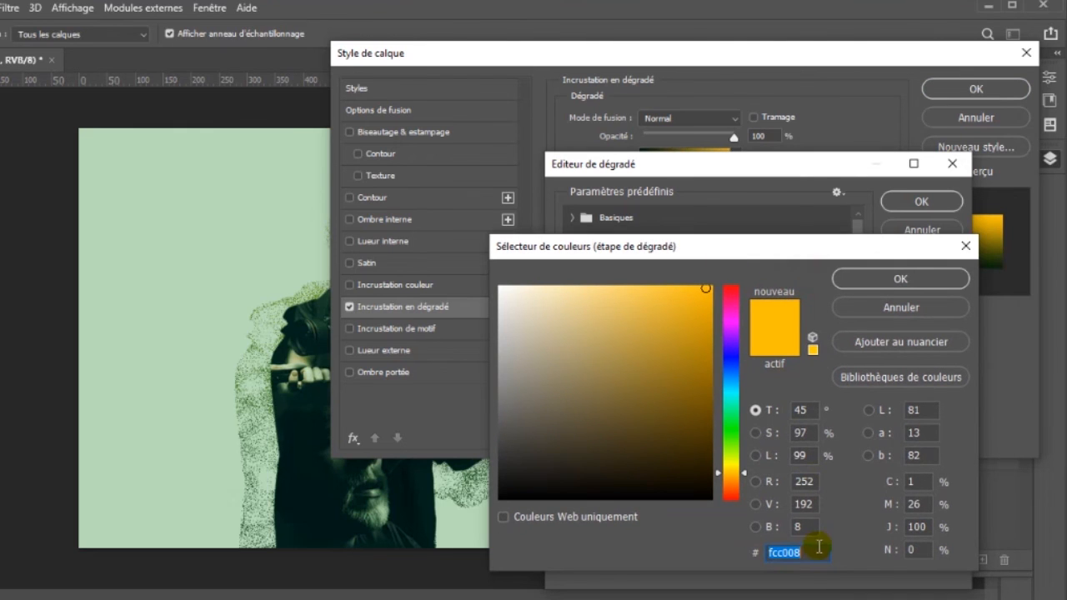
pyautogui.write('ee1313')
pyautogui.click(888, 279)
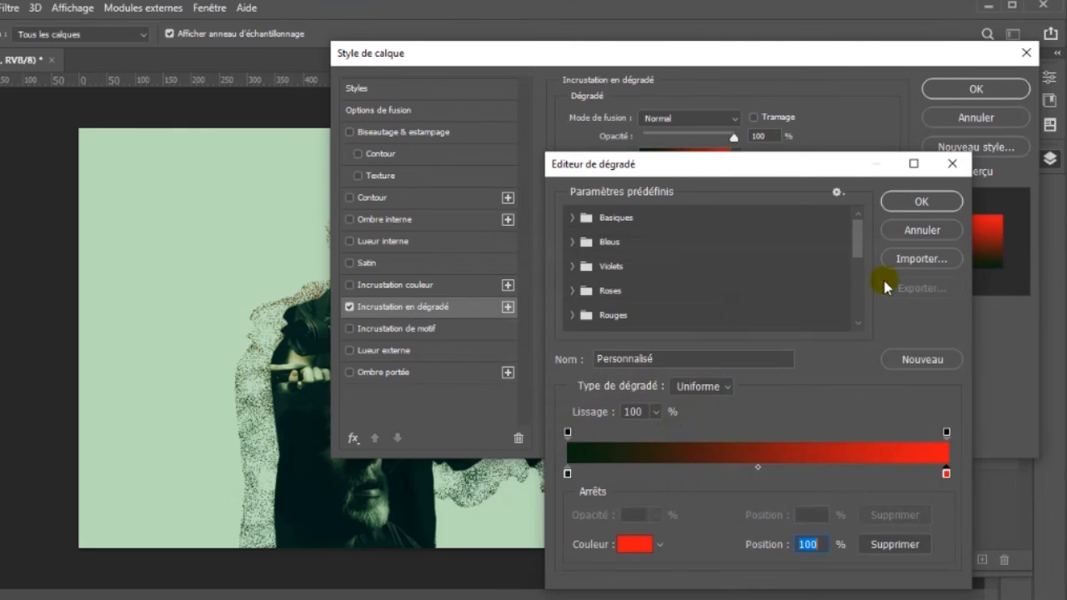
# Set the gradient's start colour stop at position 0% to green 036d21 and apply the gradient overlay to Calque 0.
pyautogui.click(567, 474)
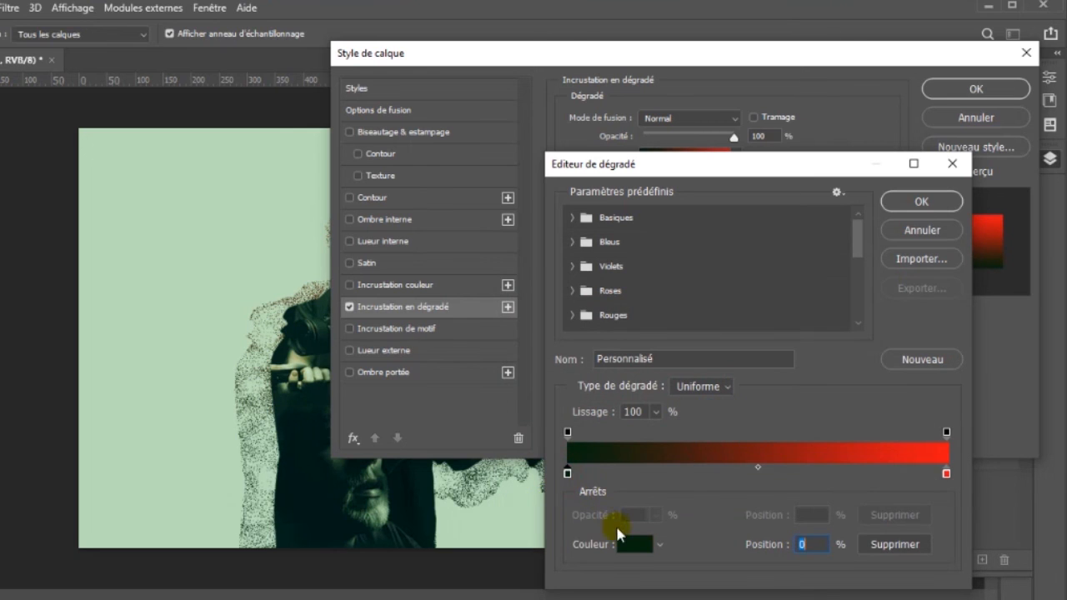
pyautogui.click(633, 545)
pyautogui.moveTo(675, 431); pyautogui.dragTo(706, 409)
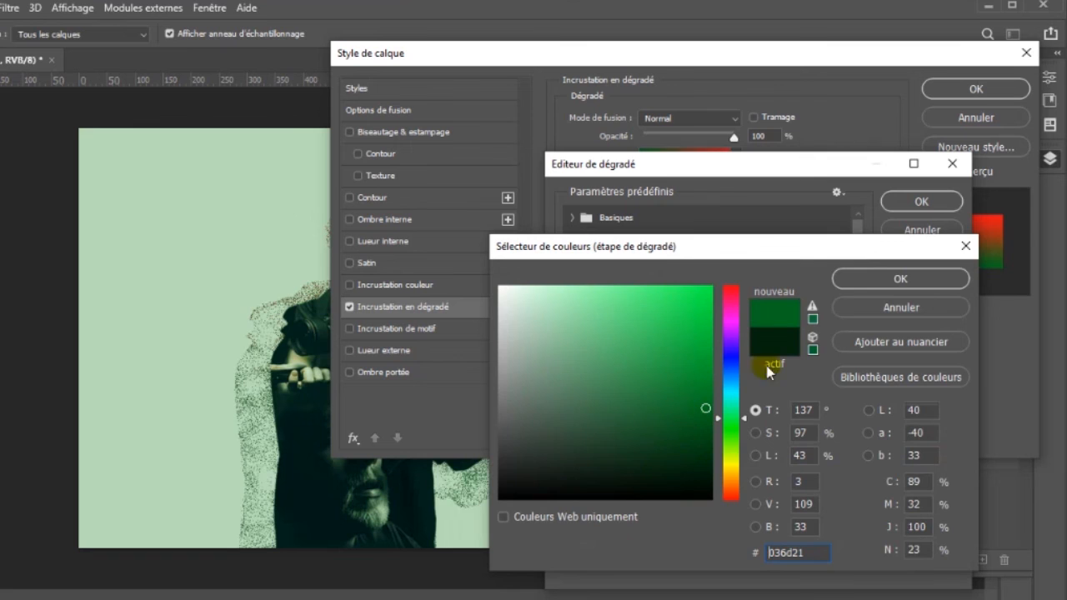
pyautogui.click(886, 278)
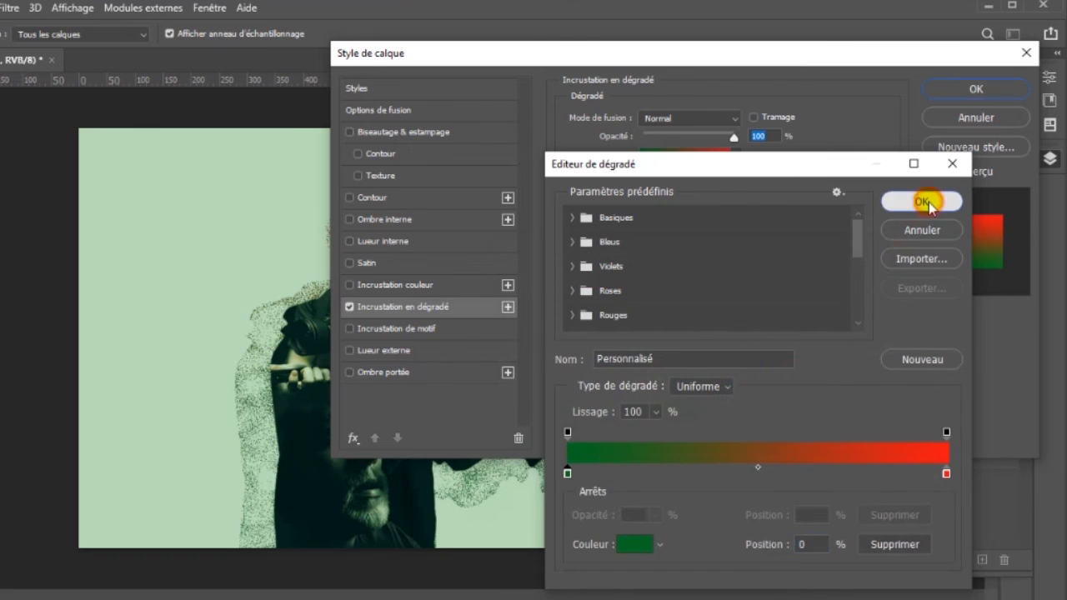
pyautogui.click(923, 201)
pyautogui.click(957, 88)
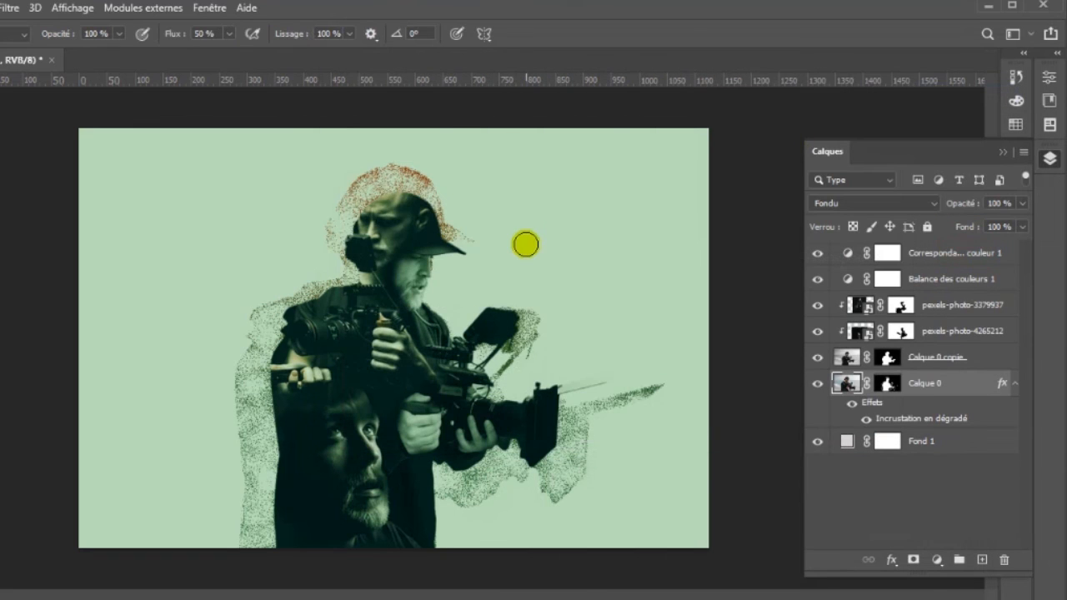